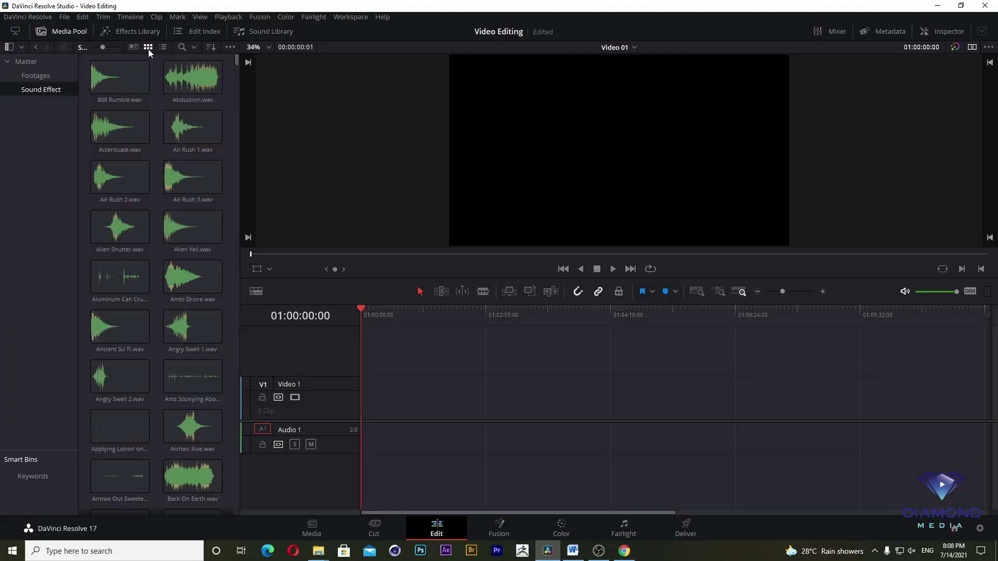
Compare the Sound Effect bin's list and thumbnail views and examine its clip sorting and display options
{"action": "left_click", "coordinate": [165, 48]}
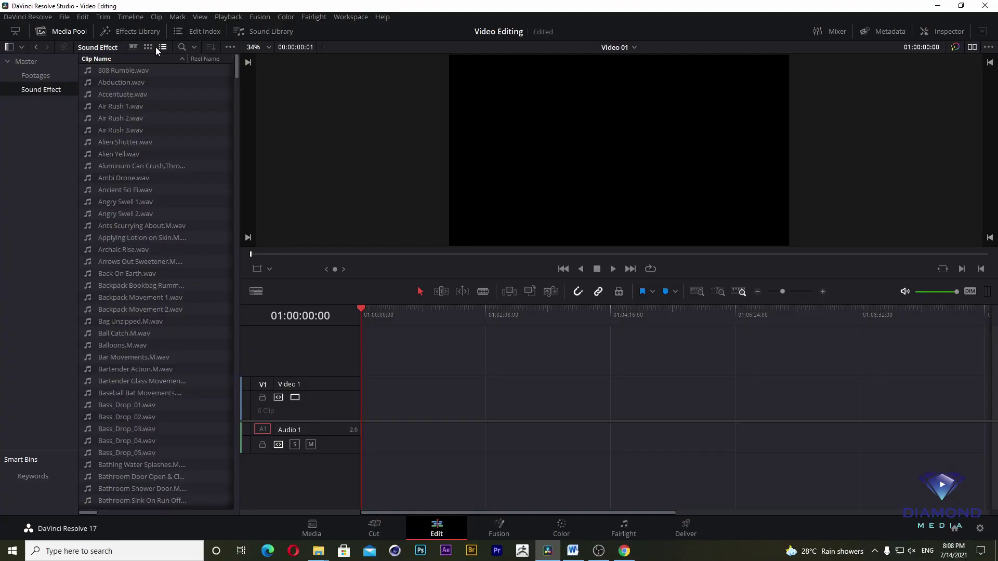
{"action": "left_click", "coordinate": [148, 47]}
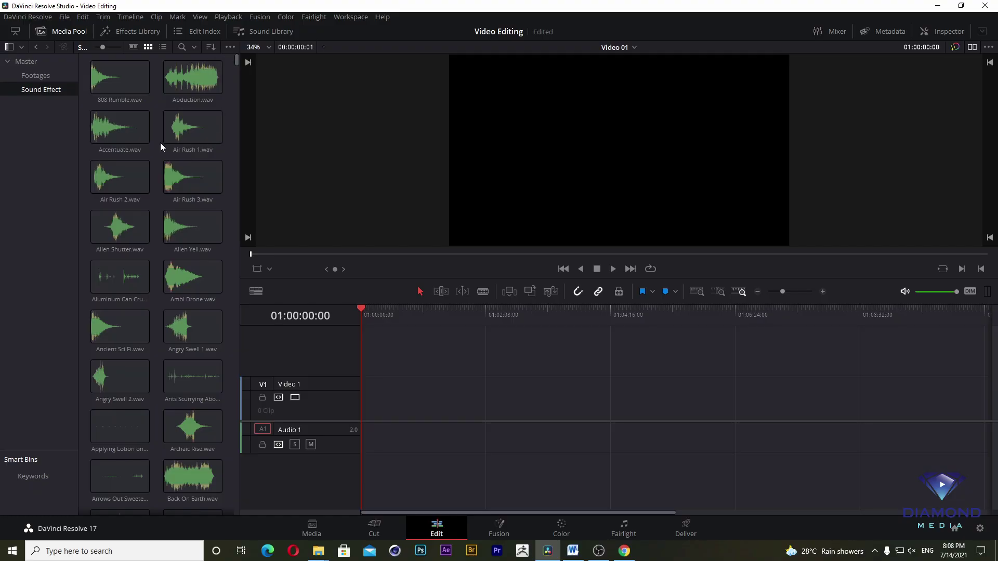
{"action": "left_click", "coordinate": [146, 133]}
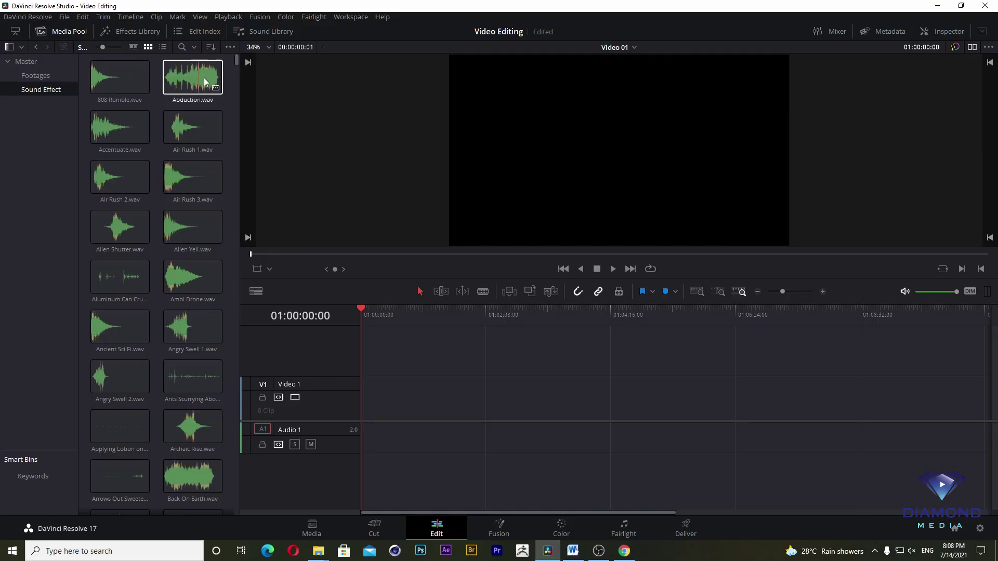
{"action": "left_click", "coordinate": [214, 47]}
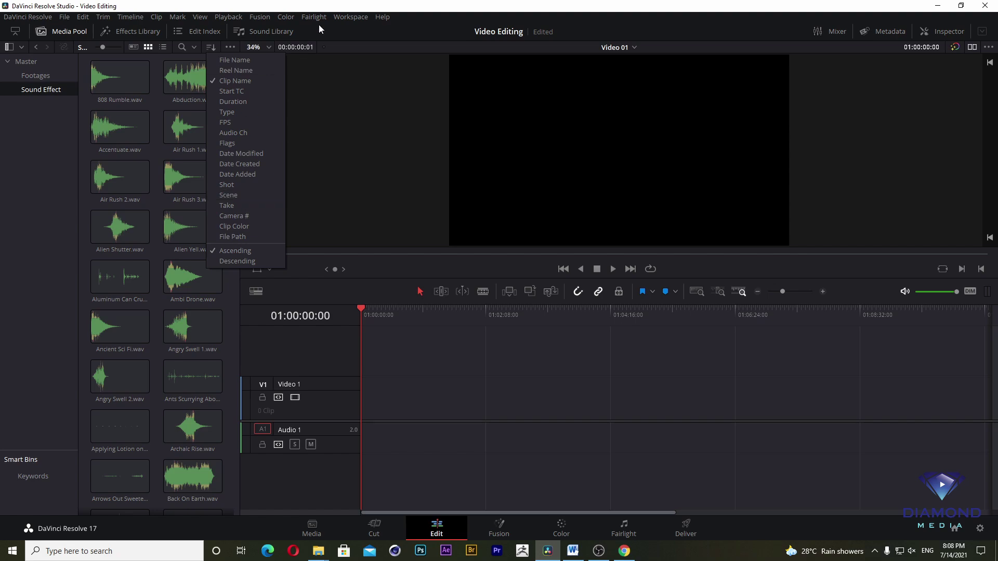
{"action": "left_click", "coordinate": [388, 3]}
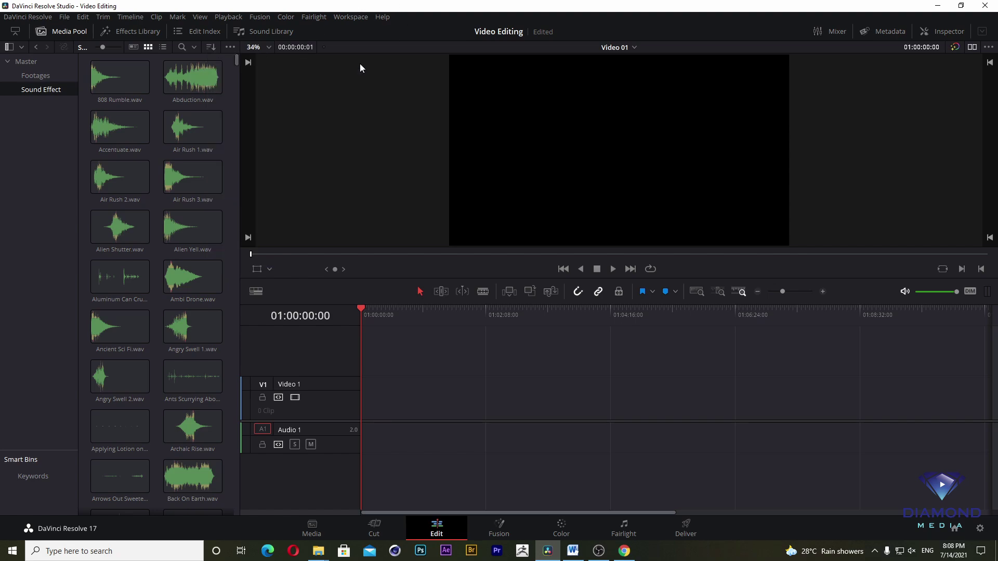
{"action": "left_click", "coordinate": [228, 47]}
{"action": "left_click", "coordinate": [436, 2]}
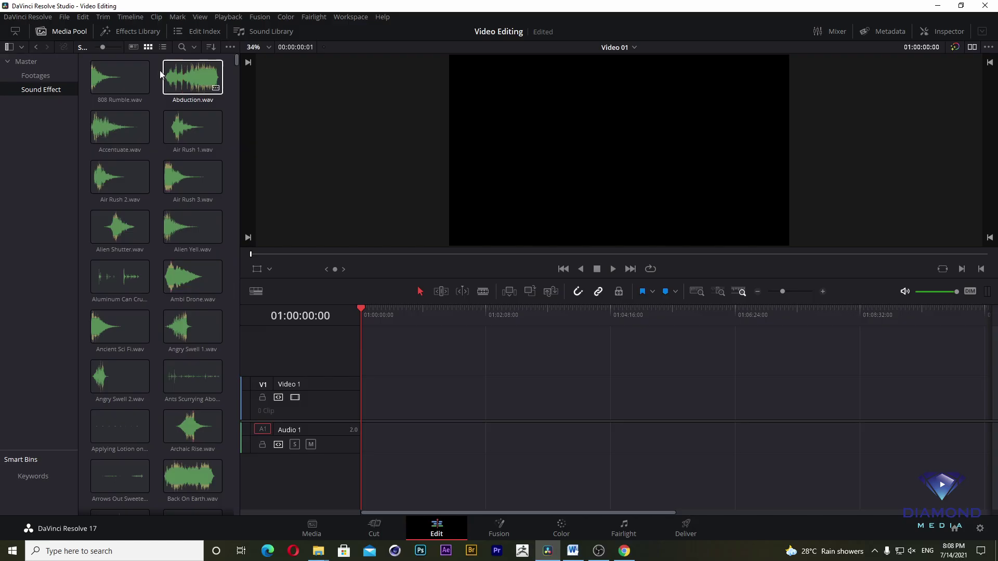
Open the Footages bin and browse through its video clips and images
{"action": "left_click", "coordinate": [38, 77]}
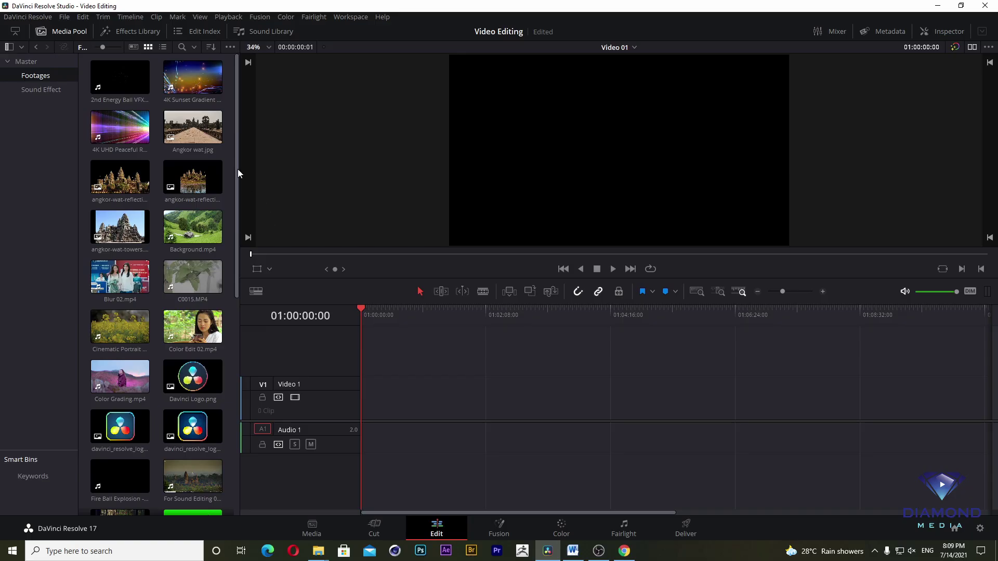
{"action": "left_click_drag", "start_coordinate": [238, 170], "coordinate": [238, 190]}
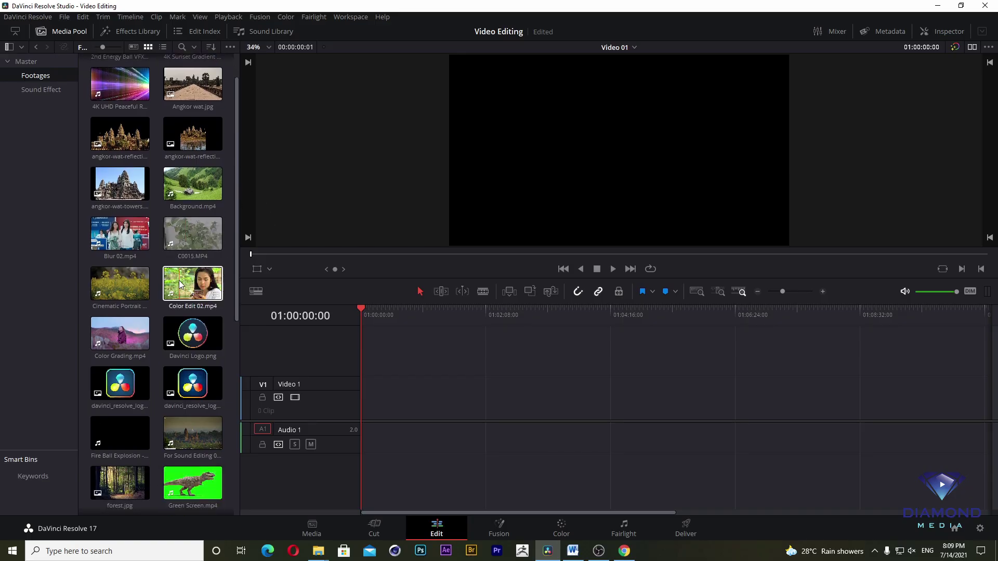
{"action": "scroll", "coordinate": [180, 285], "scroll_direction": "down", "scroll_amount": 4}
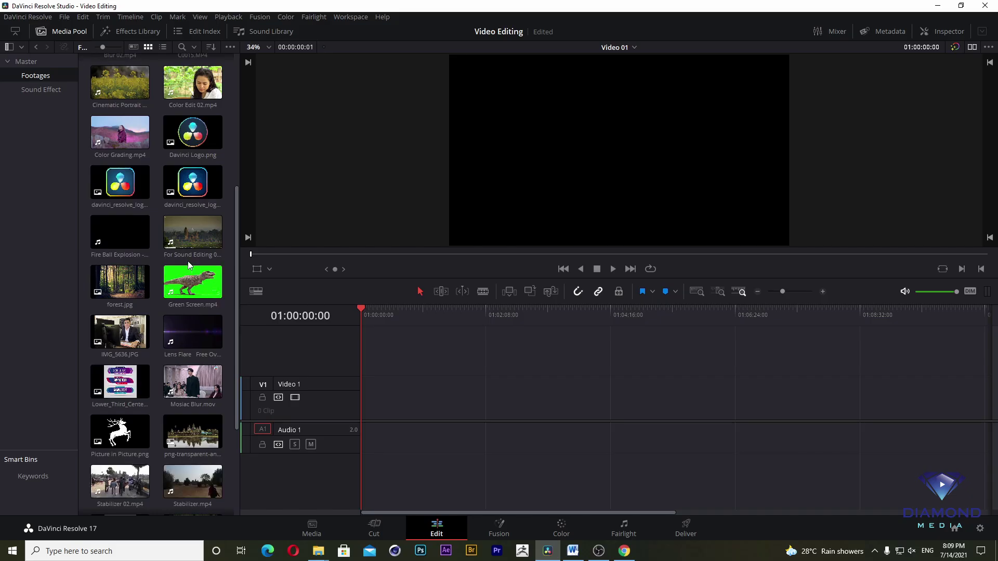
{"action": "scroll", "coordinate": [185, 260], "scroll_direction": "up", "scroll_amount": 4}
{"action": "scroll", "coordinate": [185, 257], "scroll_direction": "down", "scroll_amount": 6}
{"action": "scroll", "coordinate": [185, 257], "scroll_direction": "down", "scroll_amount": 1}
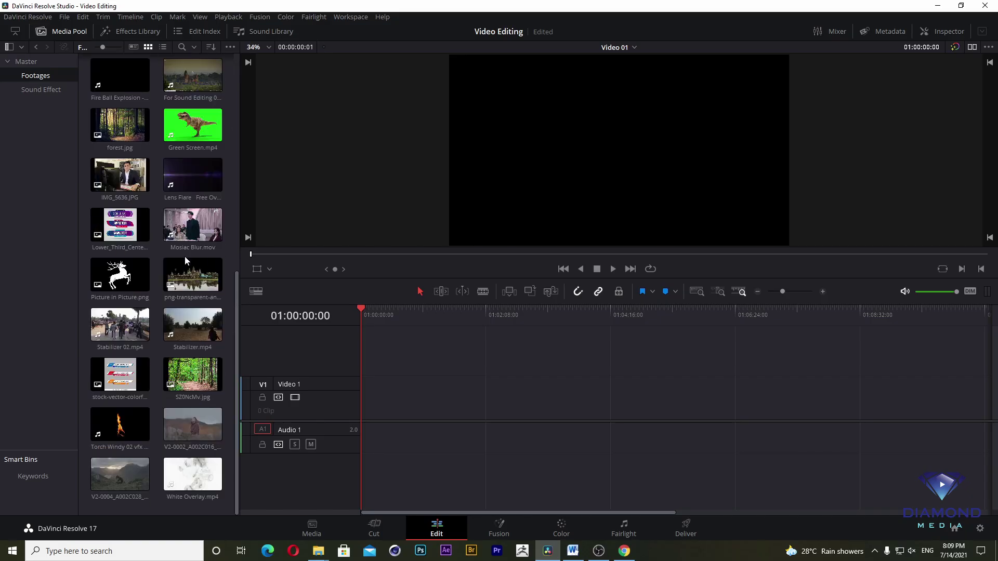
Place the V2-0002_A002C016 clip at the start of Video 1 and delete it from the timeline
{"action": "left_click_drag", "start_coordinate": [203, 436], "coordinate": [363, 420]}
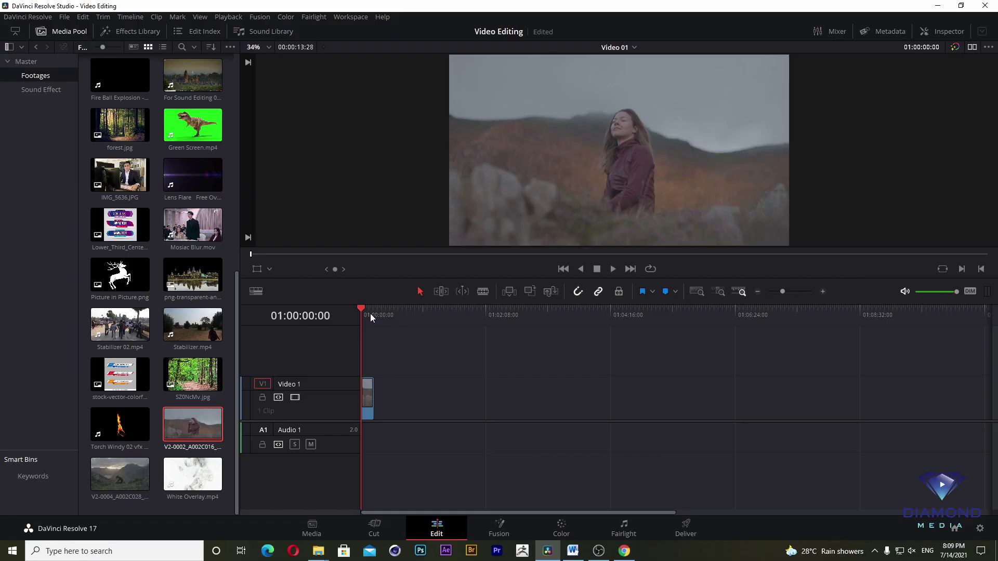
{"action": "left_click", "coordinate": [367, 399]}
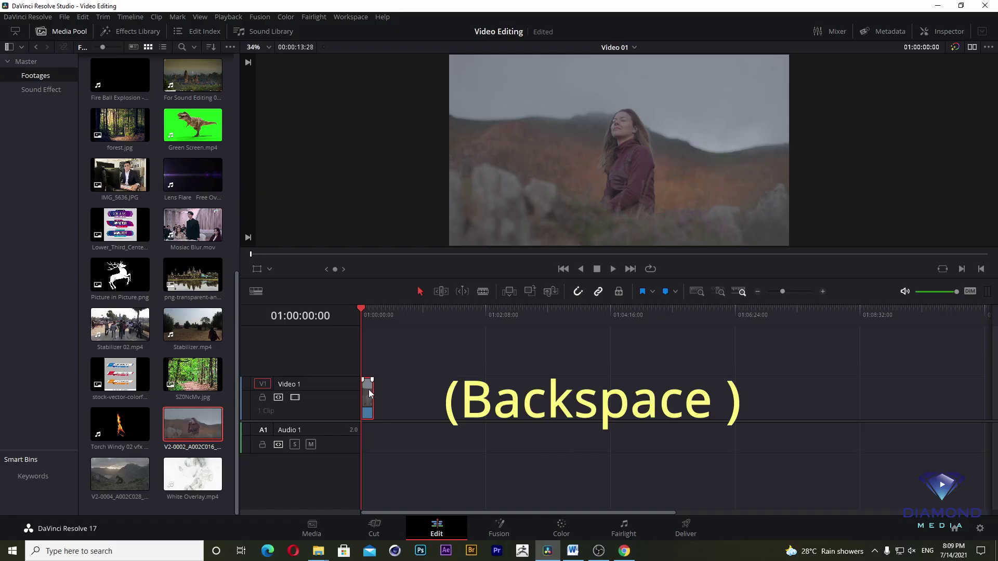
{"action": "key", "text": "BackSpace"}
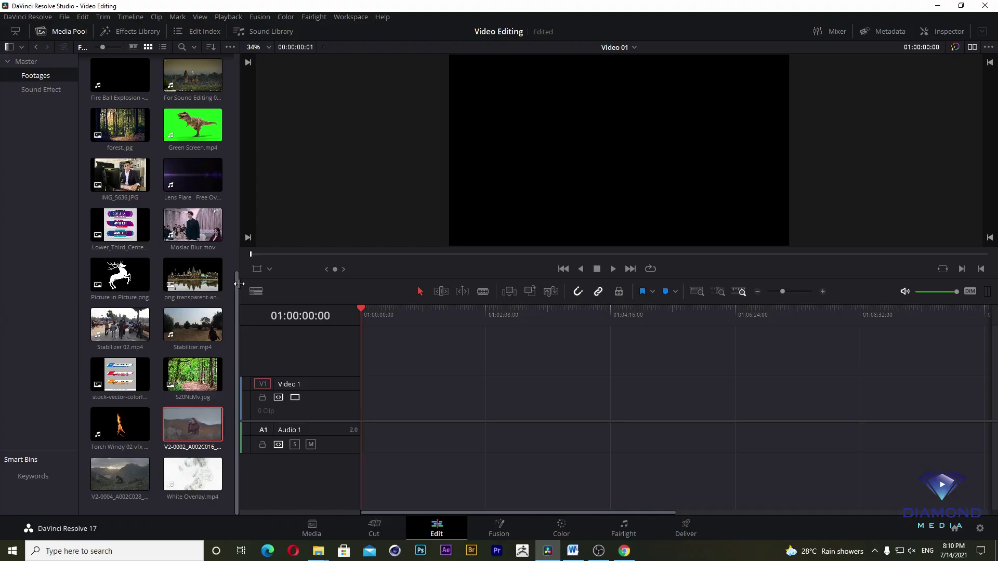
Add Mosiac Blur.mov from the Footages bin to the start of the timeline and preview its opening seconds
{"action": "scroll", "coordinate": [239, 284], "scroll_direction": "up", "scroll_amount": 1}
{"action": "left_click_drag", "start_coordinate": [238, 281], "coordinate": [249, 224]}
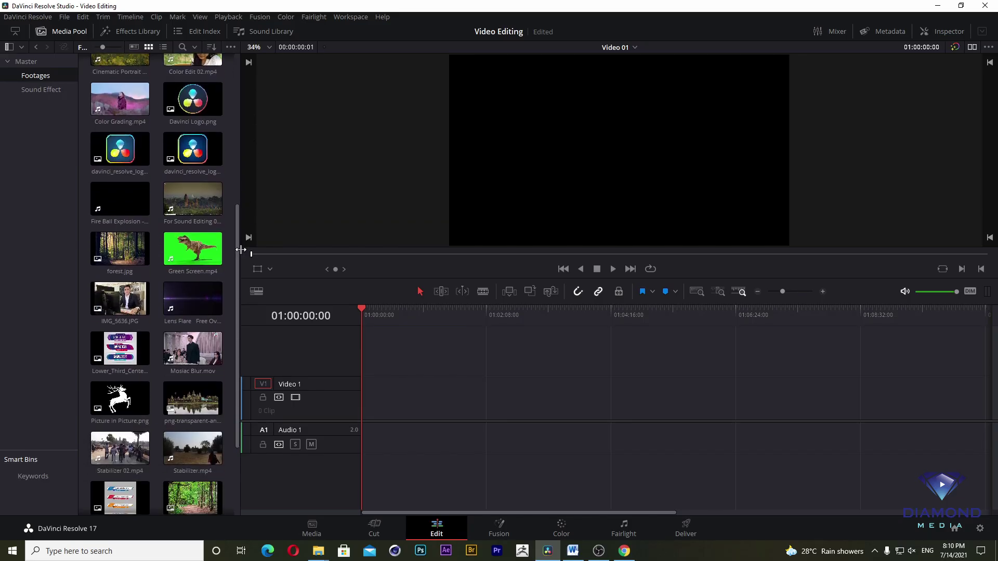
{"action": "left_click_drag", "start_coordinate": [192, 348], "coordinate": [367, 426]}
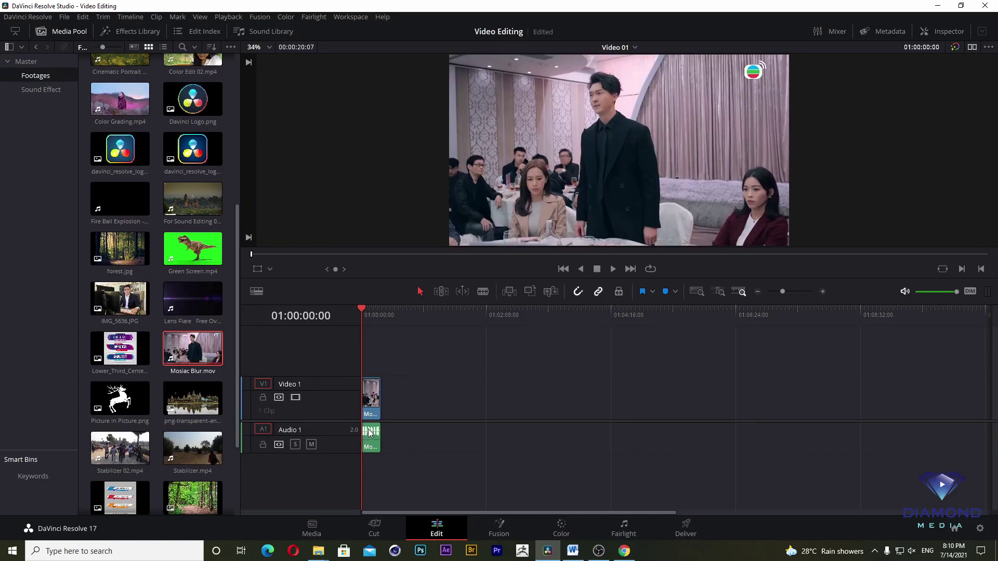
{"action": "key", "text": "space"}
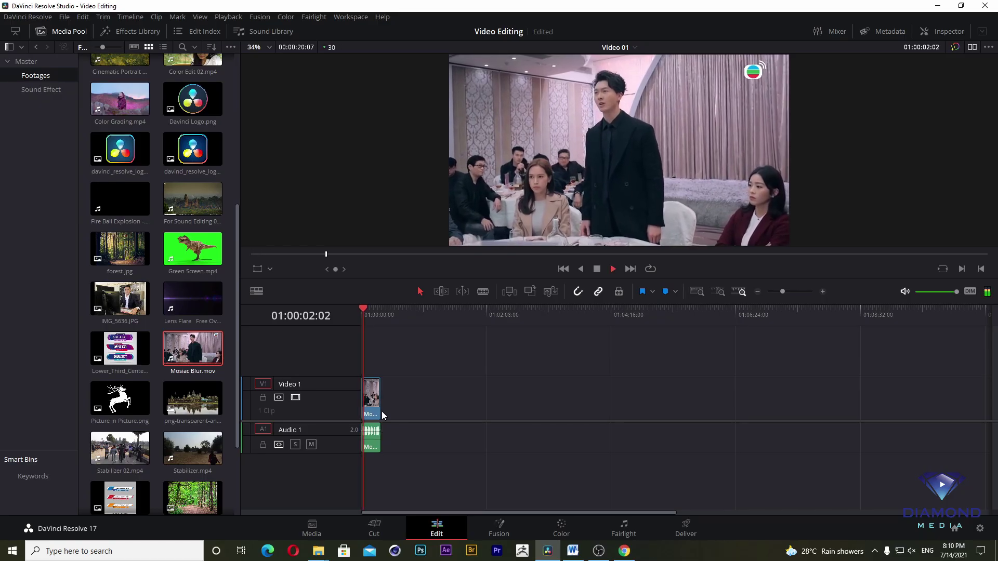
{"action": "key", "text": "space"}
{"action": "left_click", "coordinate": [375, 415]}
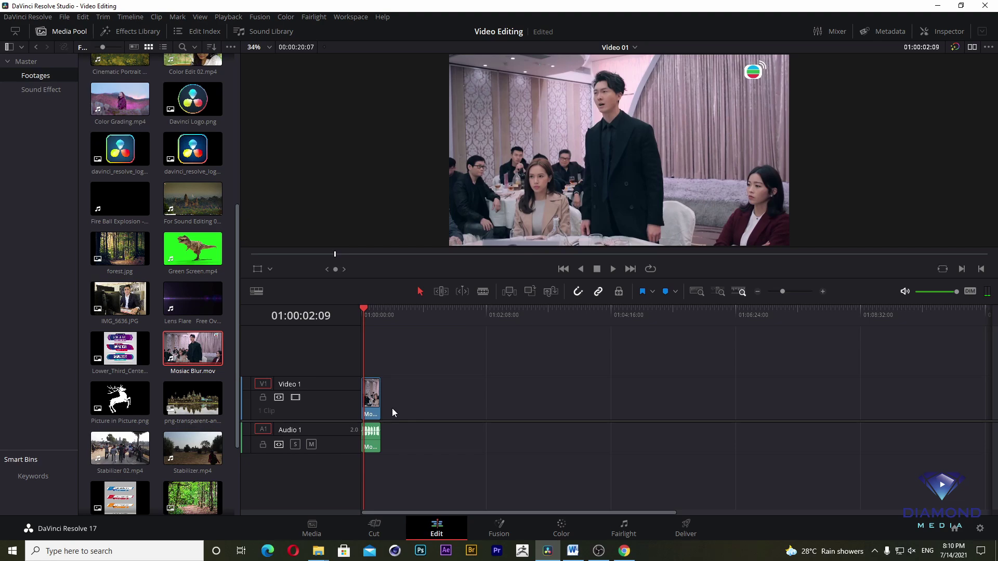
Examine the Mosiac Blur.mov clip's frames and audio waveform at several timeline zoom levels, ending with the whole clip in view
{"action": "left_click", "coordinate": [823, 292]}
{"action": "left_click", "coordinate": [823, 291]}
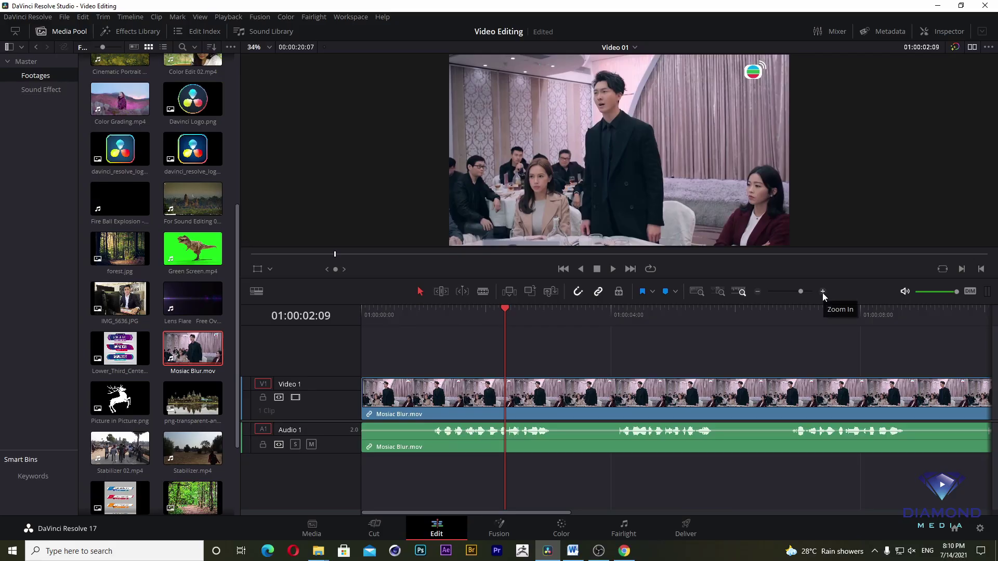
{"action": "key", "text": "ctrl+minus"}
{"action": "key", "text": "ctrl+minus"}
{"action": "key", "text": "ctrl+minus"}
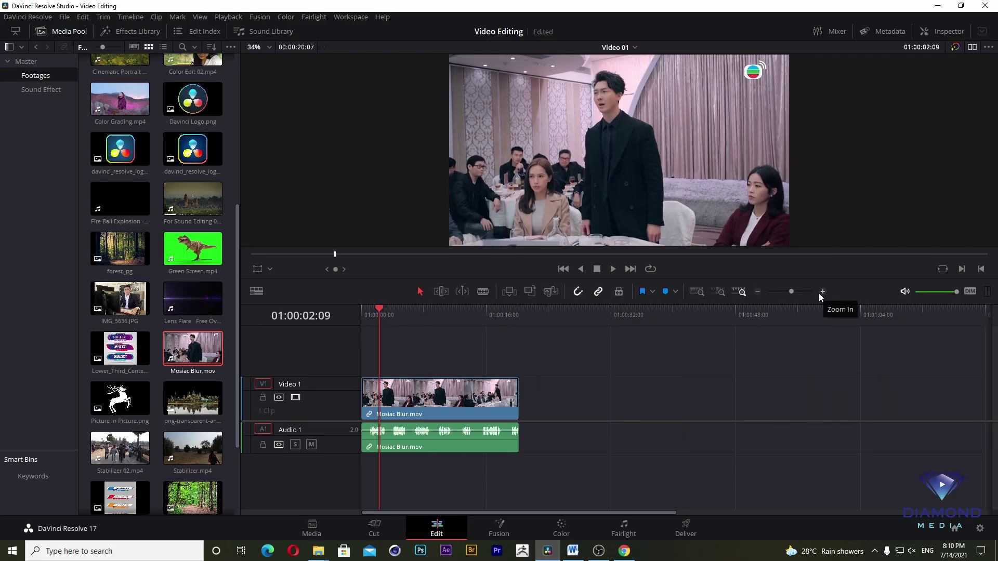
{"action": "key", "text": "ctrl+equal"}
{"action": "key", "text": "ctrl+equal"}
{"action": "key", "text": "ctrl+equal"}
{"action": "key", "text": "ctrl+minus"}
{"action": "key", "text": "ctrl+minus"}
{"action": "key", "text": "ctrl+minus"}
{"action": "key", "text": "ctrl+equal"}
{"action": "key", "text": "ctrl+equal"}
{"action": "key", "text": "ctrl+minus"}
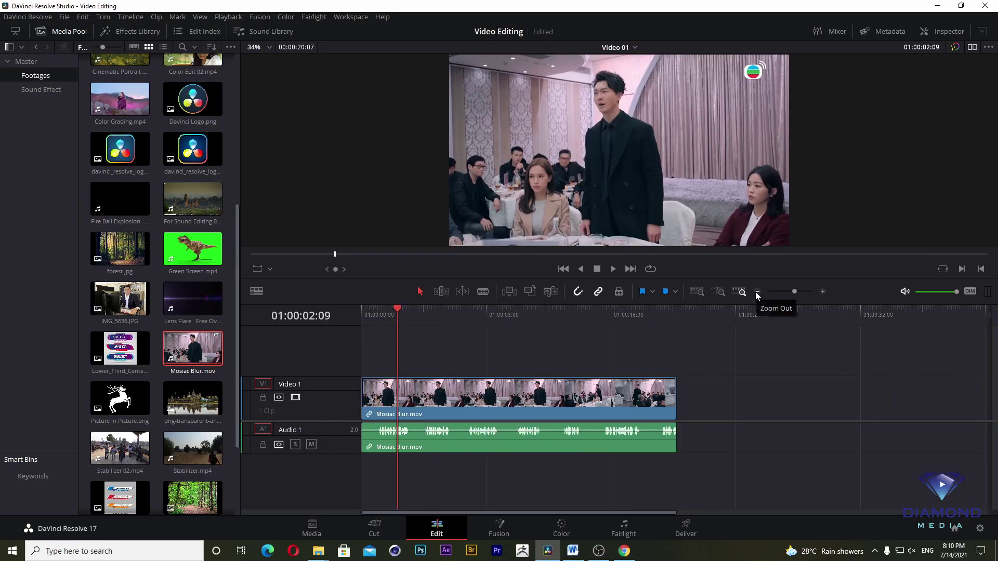
Preview the Mosiac Blur.mov clip from its first frame and move the playhead to its end
{"action": "left_click_drag", "start_coordinate": [392, 315], "coordinate": [380, 376]}
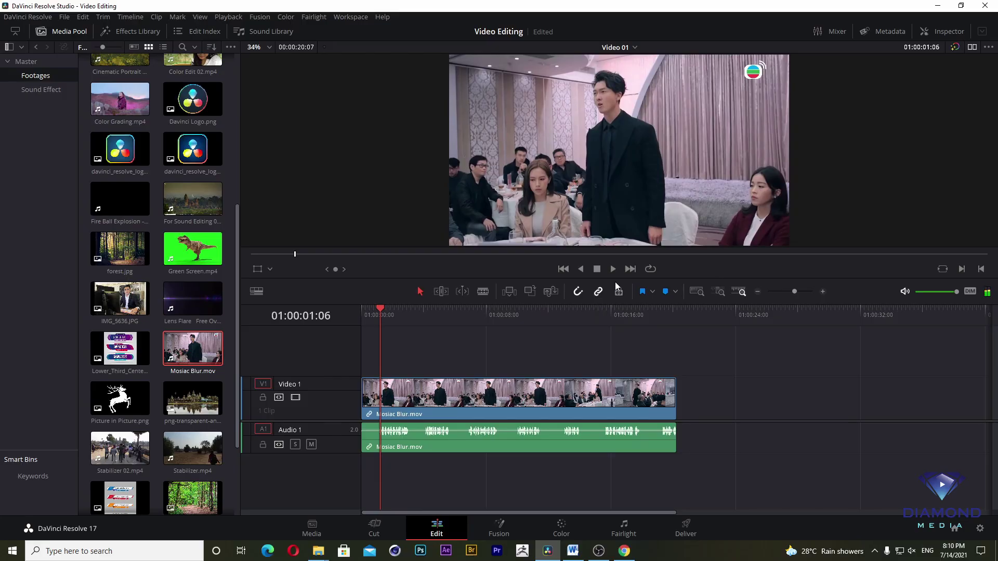
{"action": "left_click", "coordinate": [563, 269]}
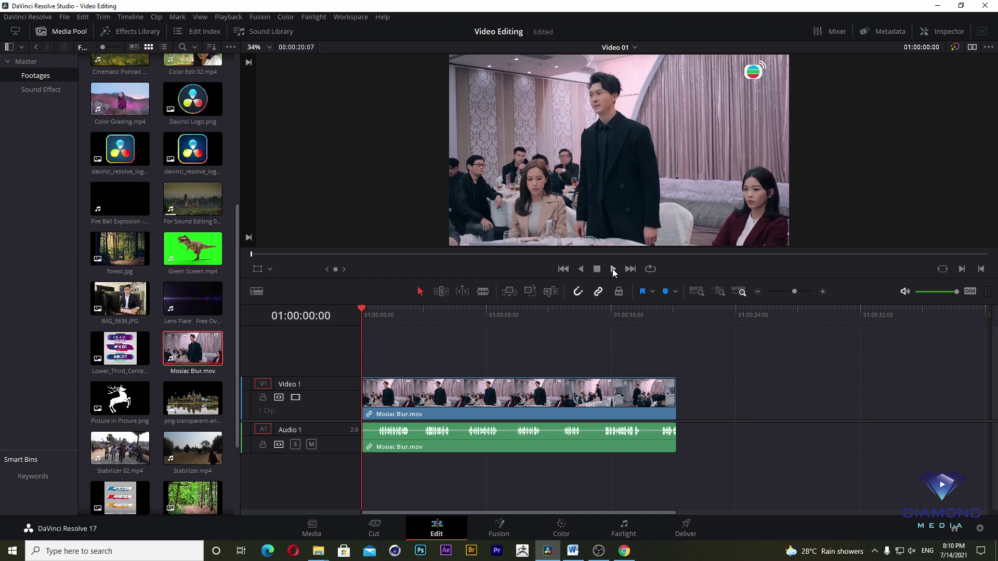
{"action": "left_click", "coordinate": [613, 270]}
{"action": "left_click", "coordinate": [630, 269]}
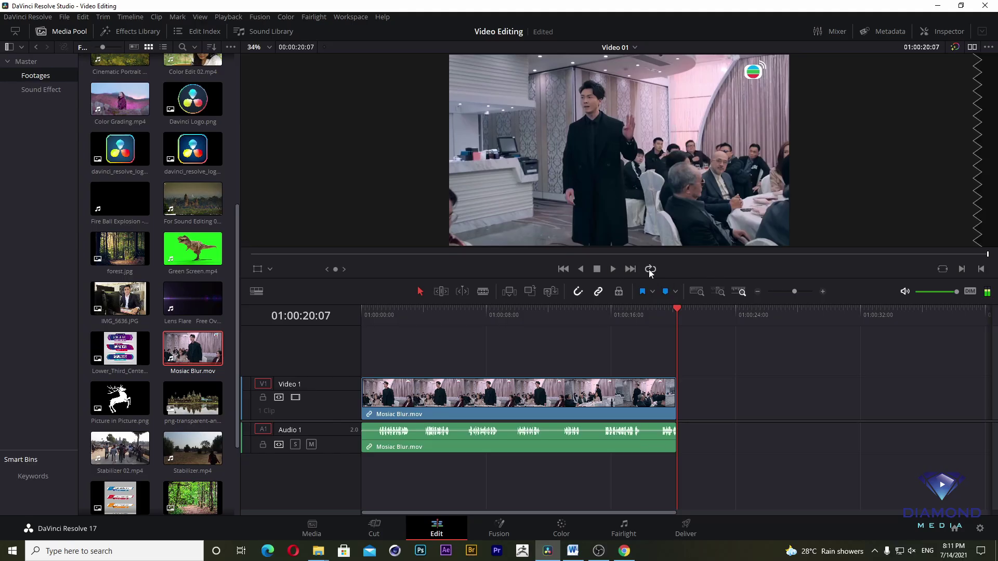
Turn on loop playback, preview the looping clip, and return the playhead to the start of the timeline
{"action": "left_click", "coordinate": [650, 268]}
{"action": "left_click", "coordinate": [613, 269]}
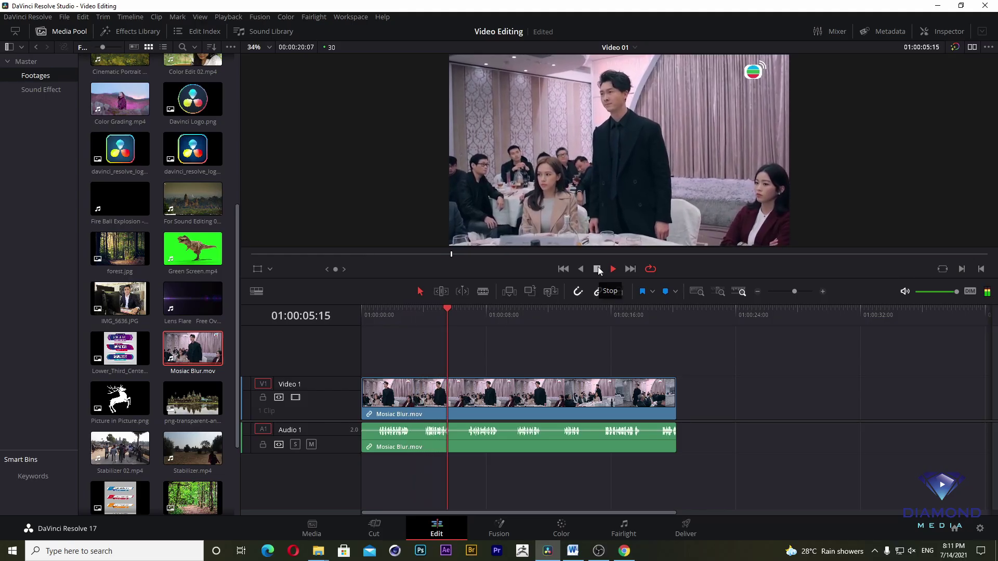
{"action": "left_click", "coordinate": [597, 269]}
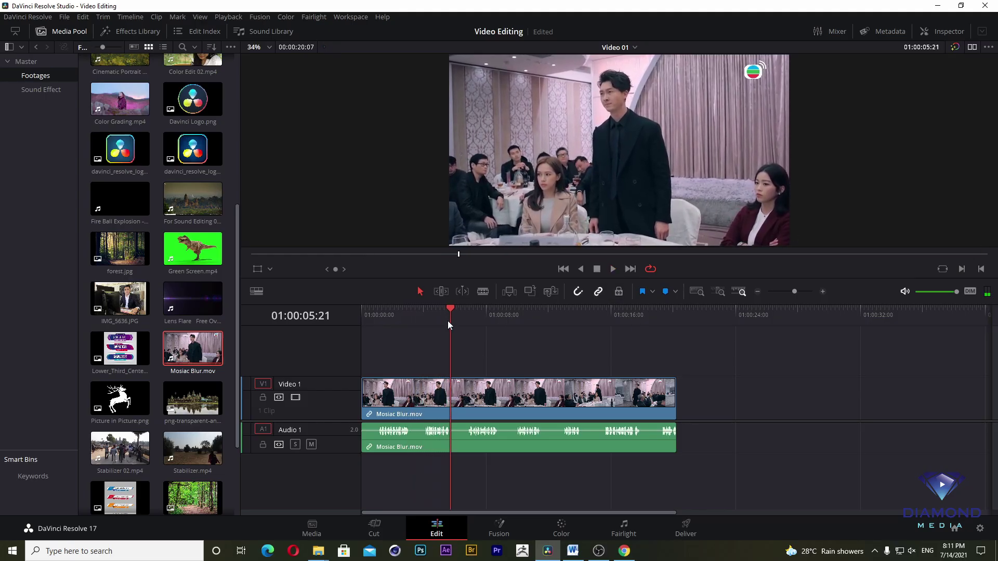
{"action": "left_click_drag", "start_coordinate": [448, 320], "coordinate": [360, 322]}
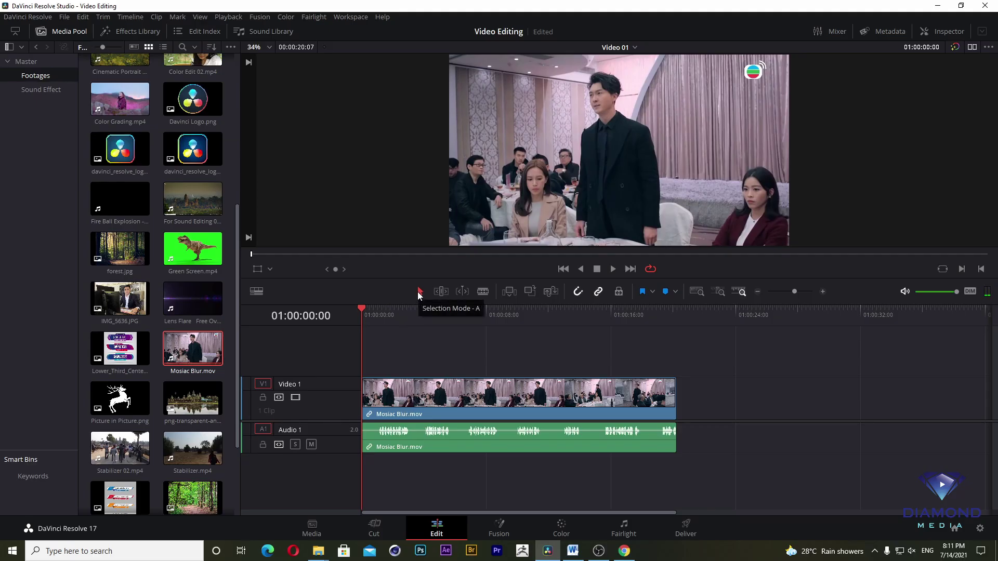
Try splitting the Mosiac Blur.mov clip at 01:00:07:15 with the Blade tool and undo the cut
{"action": "left_click_drag", "start_coordinate": [441, 311], "coordinate": [478, 317]}
{"action": "left_click", "coordinate": [481, 385]}
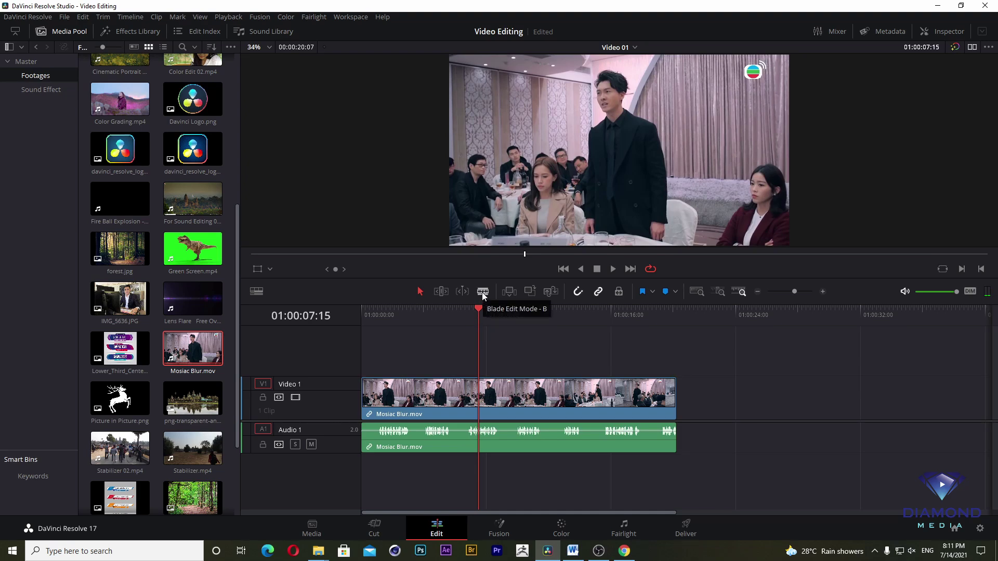
{"action": "left_click", "coordinate": [482, 292]}
{"action": "left_click", "coordinate": [481, 390]}
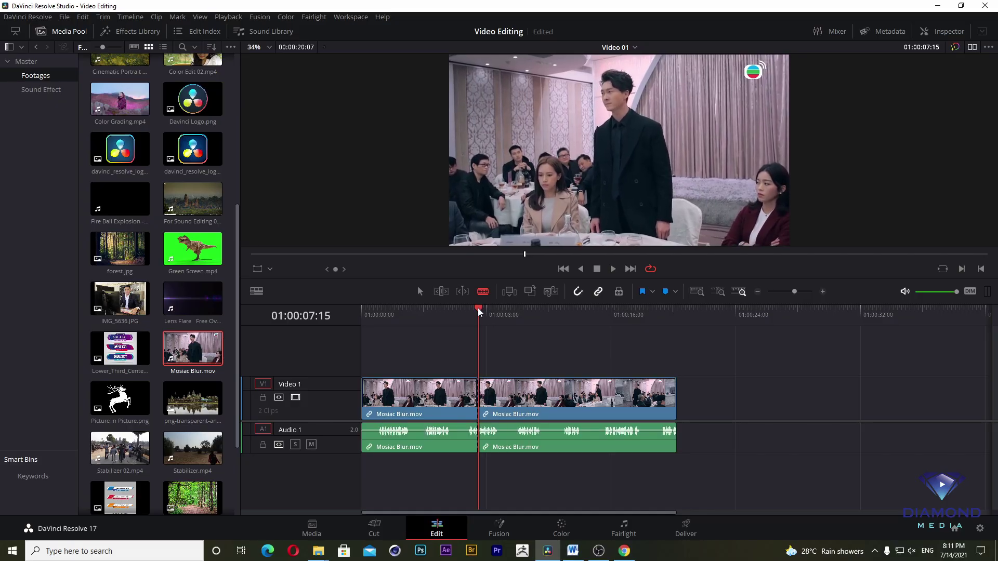
{"action": "mouse_move", "coordinate": [478, 310]}
{"action": "left_mouse_down"}
{"action": "mouse_move", "coordinate": [495, 311]}
{"action": "mouse_move", "coordinate": [478, 315]}
{"action": "left_mouse_up"}
{"action": "key", "text": "ctrl+z"}
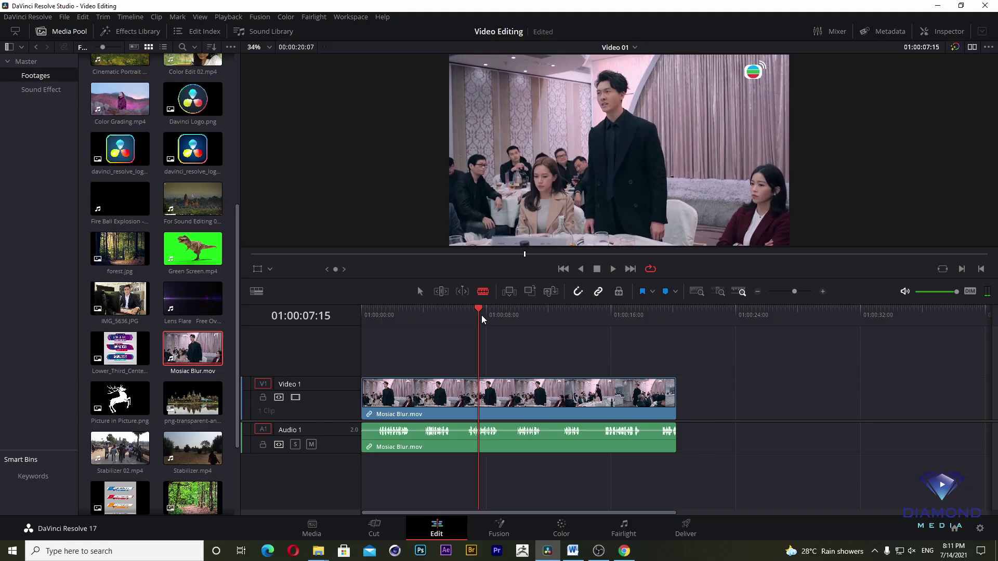
Split the Mosiac Blur.mov clip with the Blade tool at 01:00:03:21 and 01:00:06:11
{"action": "left_click", "coordinate": [823, 291]}
{"action": "left_click_drag", "start_coordinate": [679, 314], "coordinate": [594, 381]}
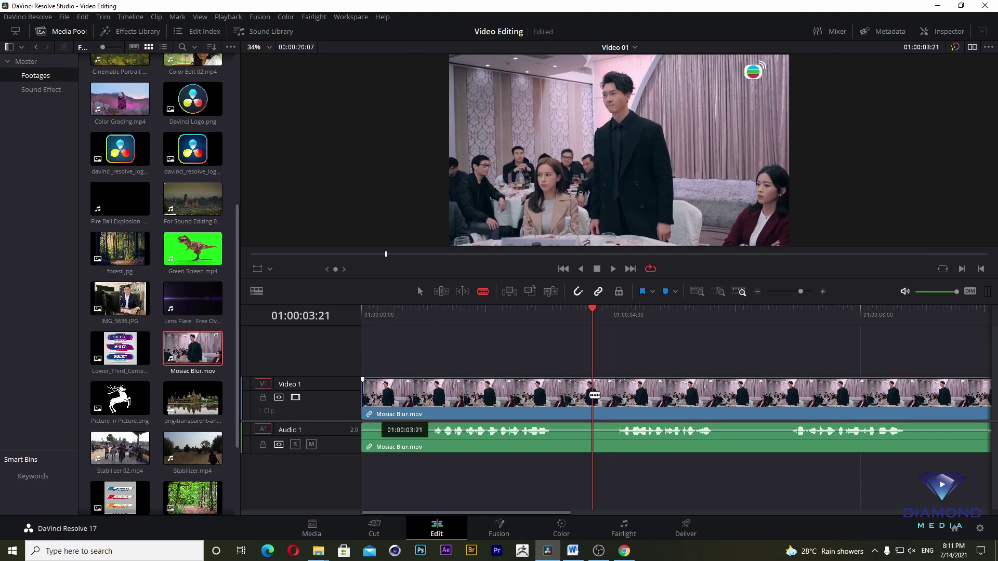
{"action": "left_click", "coordinate": [594, 395]}
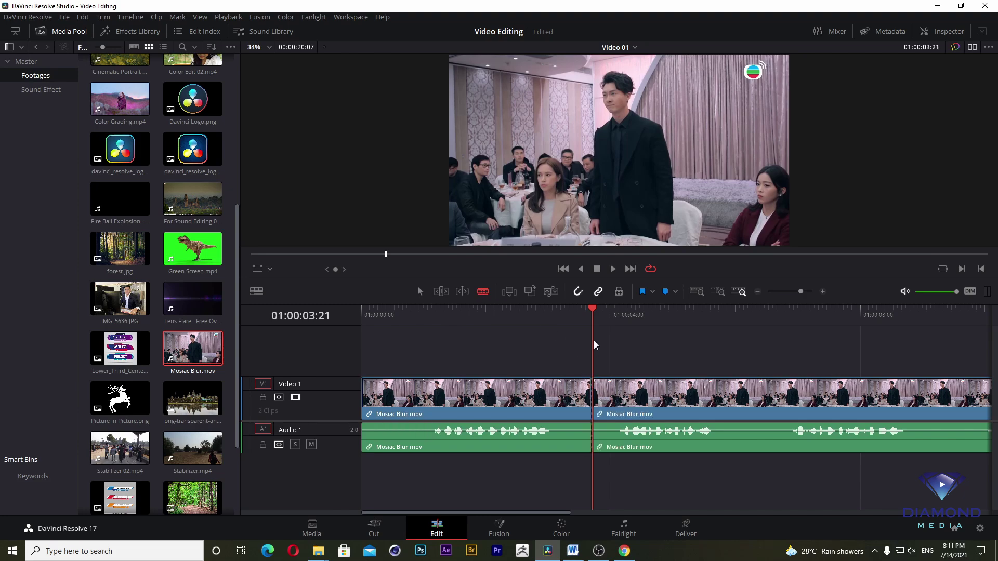
{"action": "left_click_drag", "start_coordinate": [595, 312], "coordinate": [759, 324]}
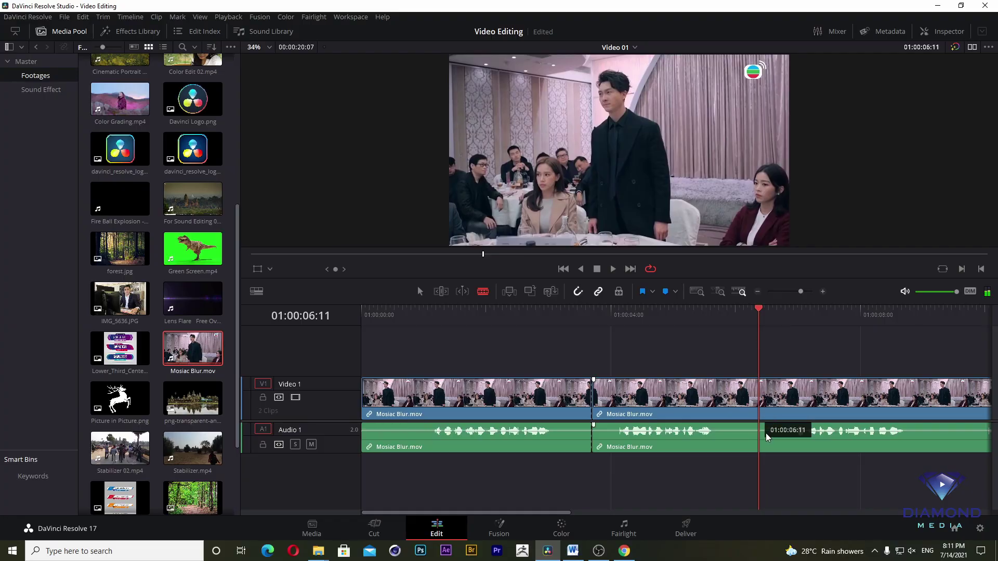
{"action": "left_click", "coordinate": [759, 404]}
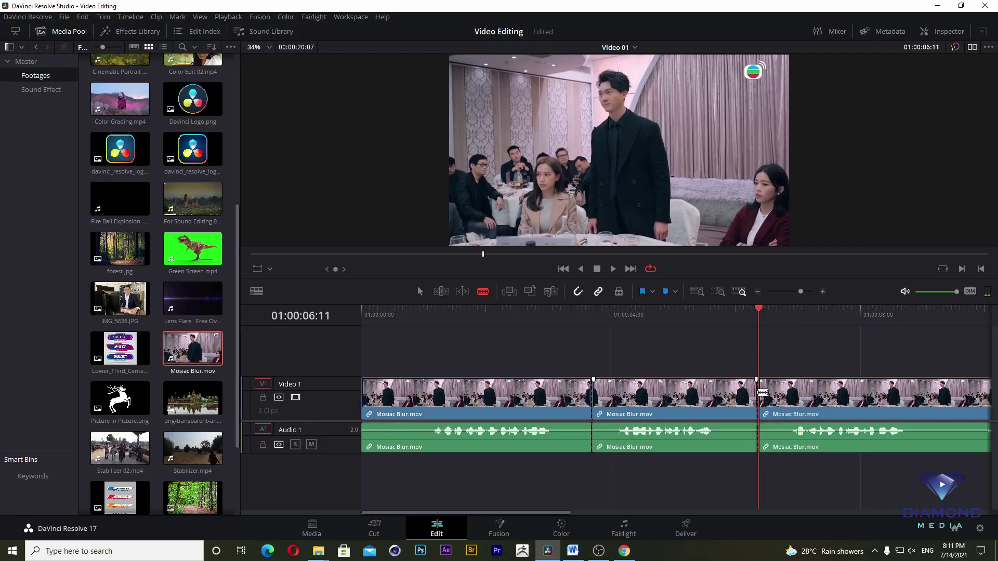
Switch to Selection Mode, select the middle Mosiac Blur.mov segment, and place the playhead inside it at 01:00:05:14
{"action": "key", "text": "a"}
{"action": "key", "text": "shift+Left"}
{"action": "left_click", "coordinate": [705, 409]}
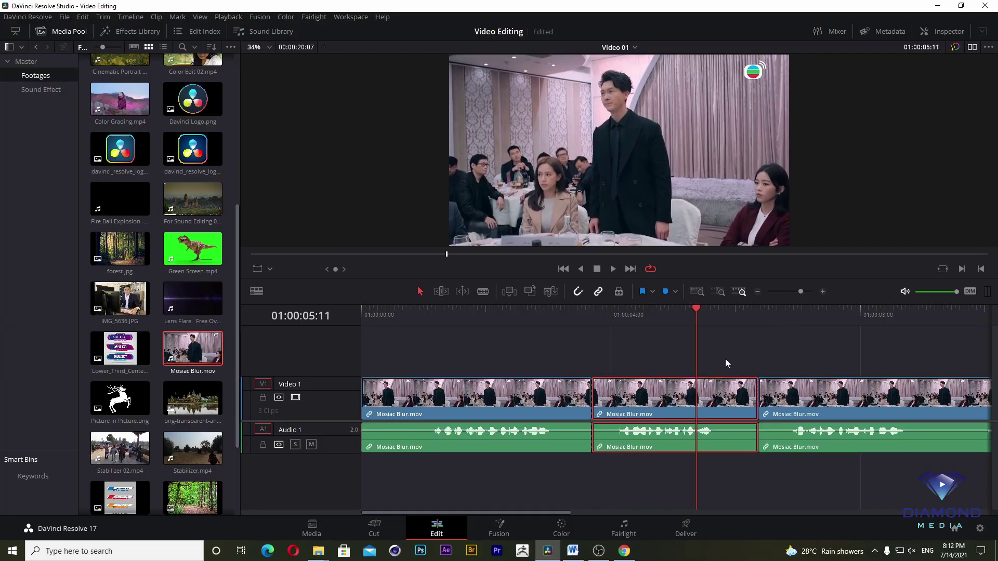
{"action": "left_click_drag", "start_coordinate": [719, 319], "coordinate": [699, 344]}
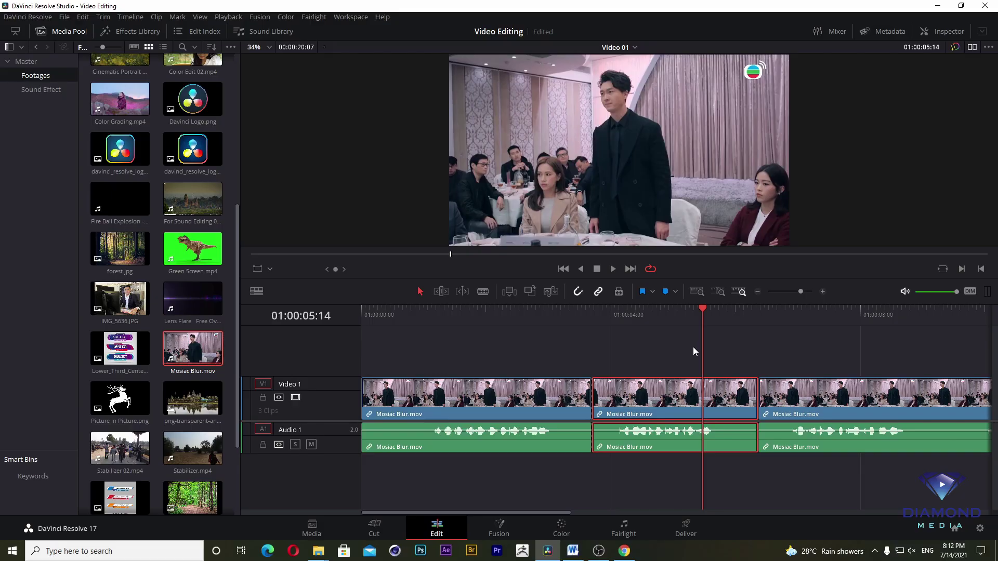
Try ripple-deleting the middle Mosiac Blur.mov segment, undo the deletion, and select the segment again
{"action": "key", "text": "Delete"}
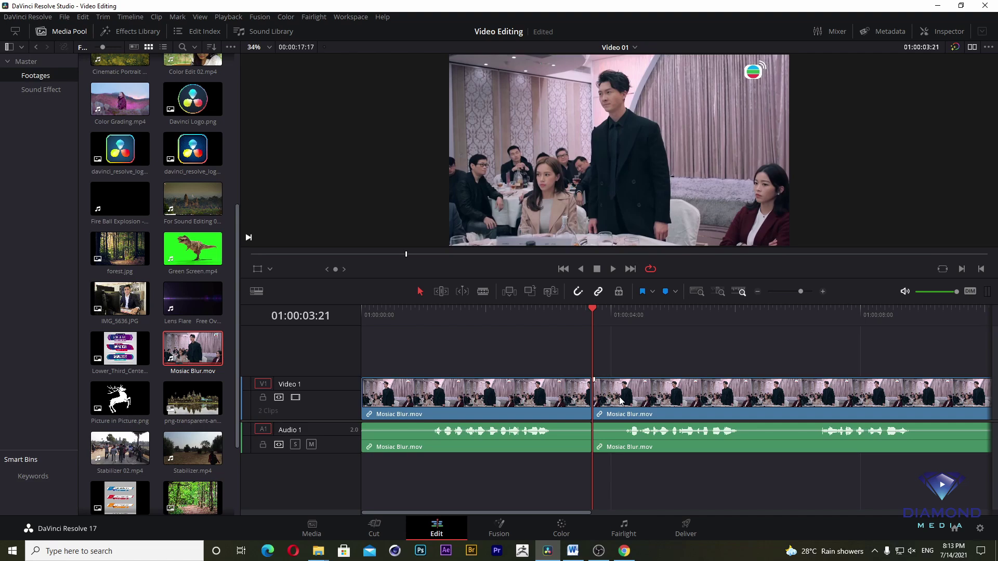
{"action": "key", "text": "ctrl+z"}
{"action": "left_click", "coordinate": [622, 401]}
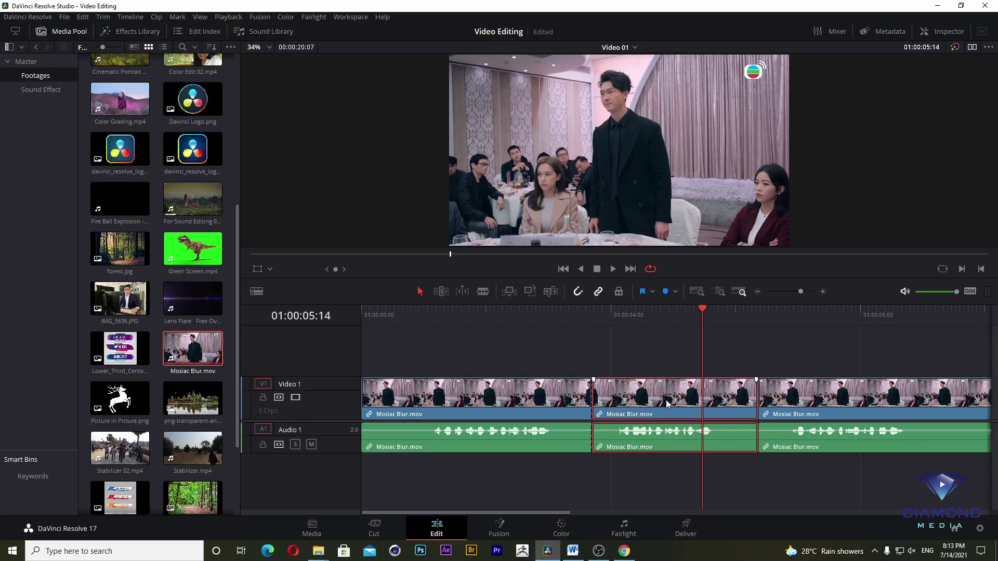
Try deleting the middle segment so a gap stays, move the last segment over the gap, and undo both edits
{"action": "key", "text": "BackSpace"}
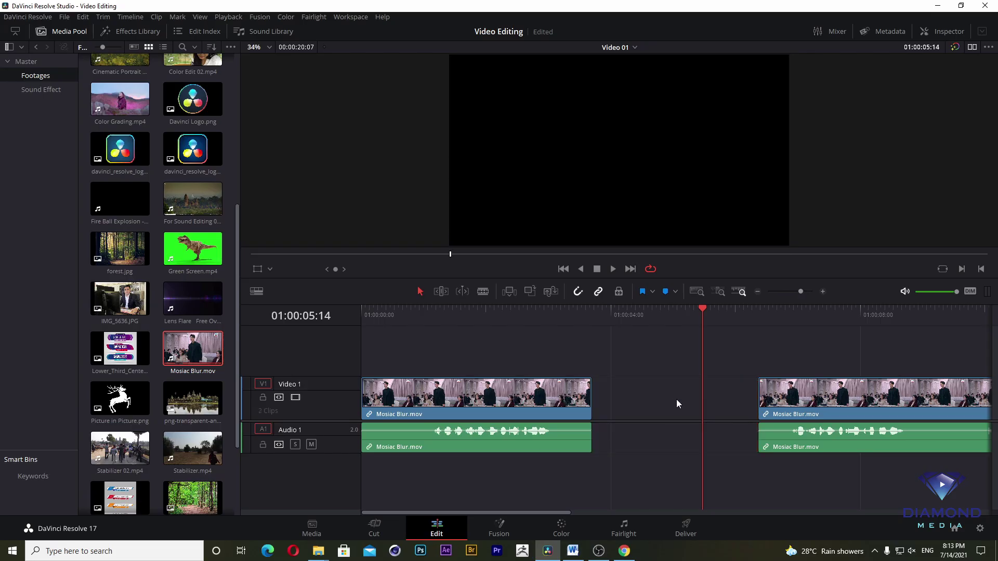
{"action": "left_click_drag", "start_coordinate": [794, 401], "coordinate": [638, 399]}
{"action": "key", "text": "ctrl+z"}
{"action": "key", "text": "ctrl+z"}
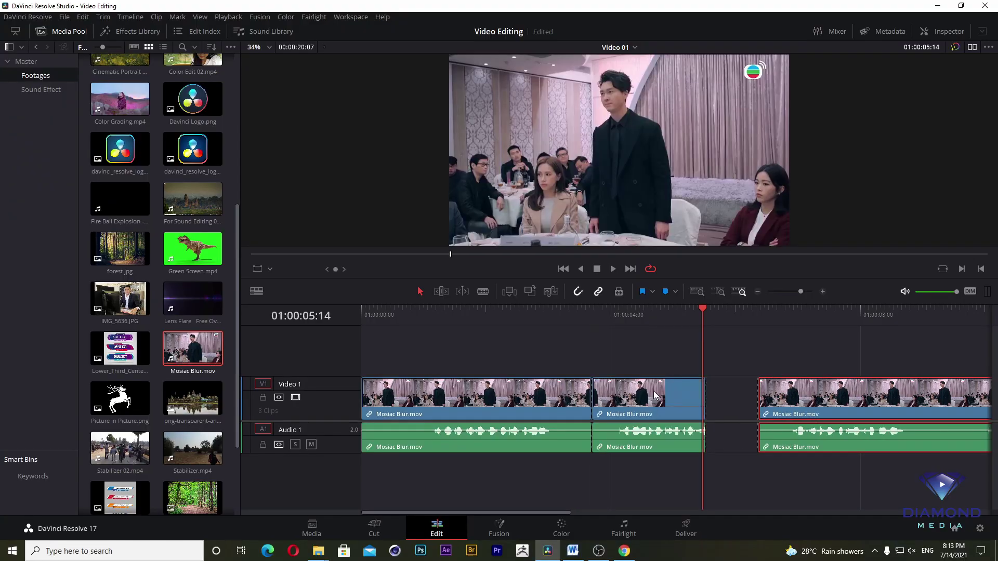
Try ripple-deleting the middle segment, first normally and again with Video 1's Auto Track Selector off, undoing each deletion
{"action": "left_click", "coordinate": [655, 397]}
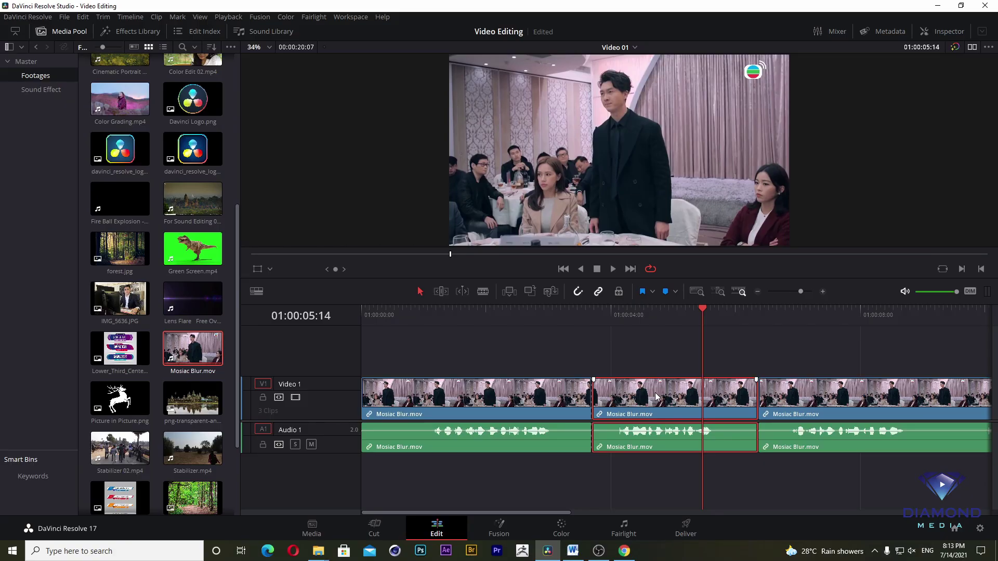
{"action": "key", "text": "Delete"}
{"action": "key", "text": "ctrl+z"}
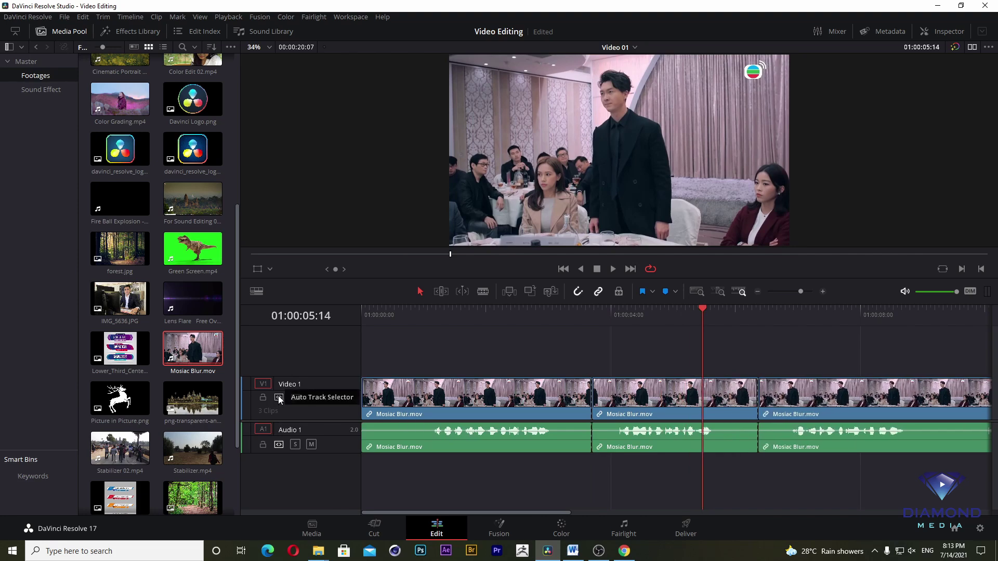
{"action": "left_click", "coordinate": [713, 395]}
{"action": "key", "text": "Delete"}
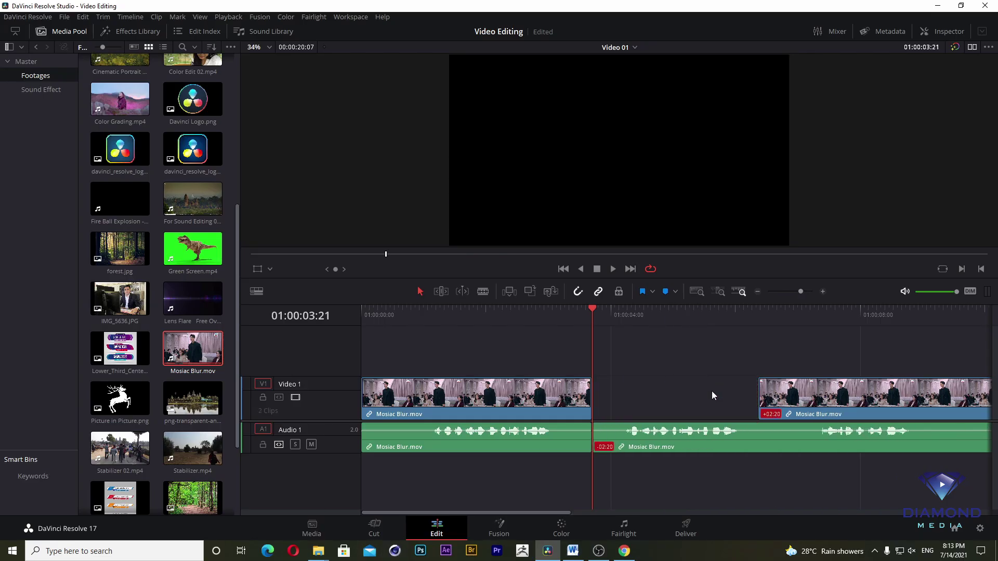
{"action": "key", "text": "ctrl+z"}
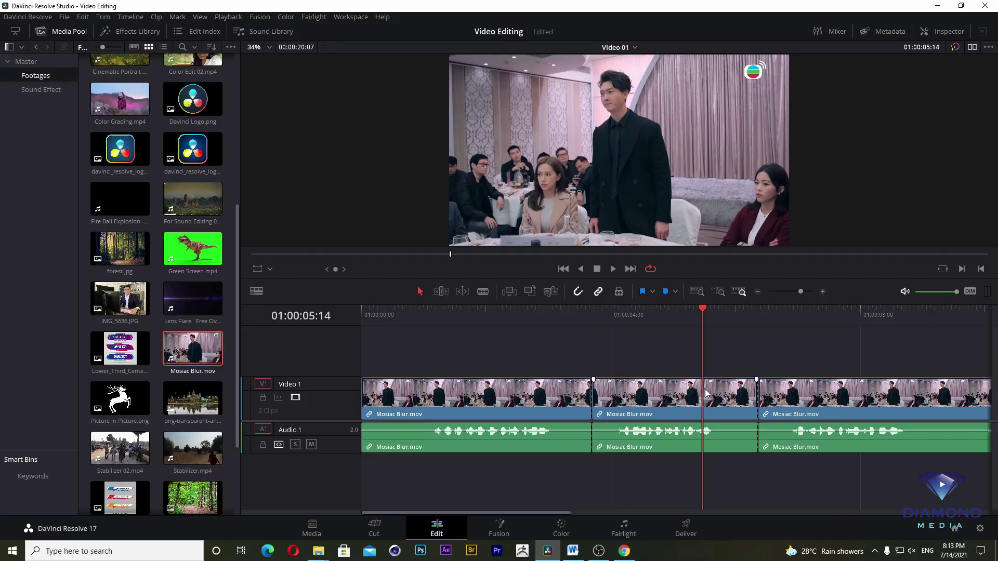
Try deleting the middle segment with the Auto Track Selectors off on both Video 1 and Audio 1, and undo it
{"action": "left_click", "coordinate": [702, 393]}
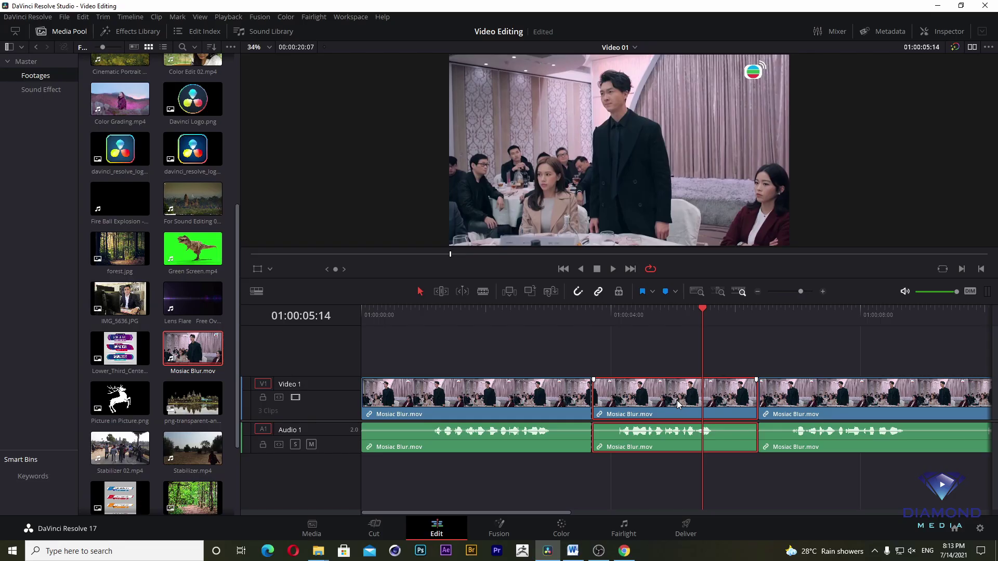
{"action": "key", "text": "BackSpace"}
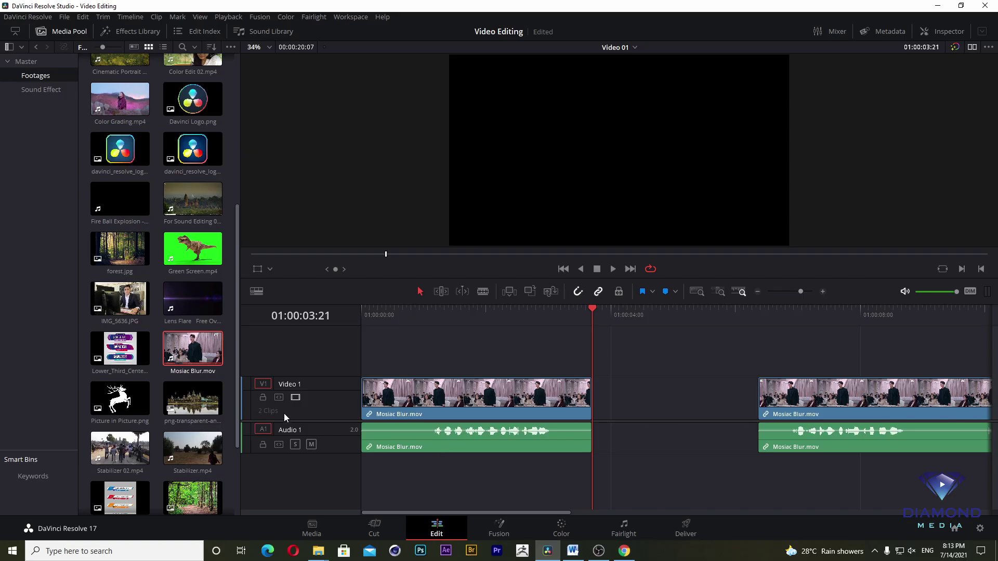
{"action": "key", "text": "ctrl+z"}
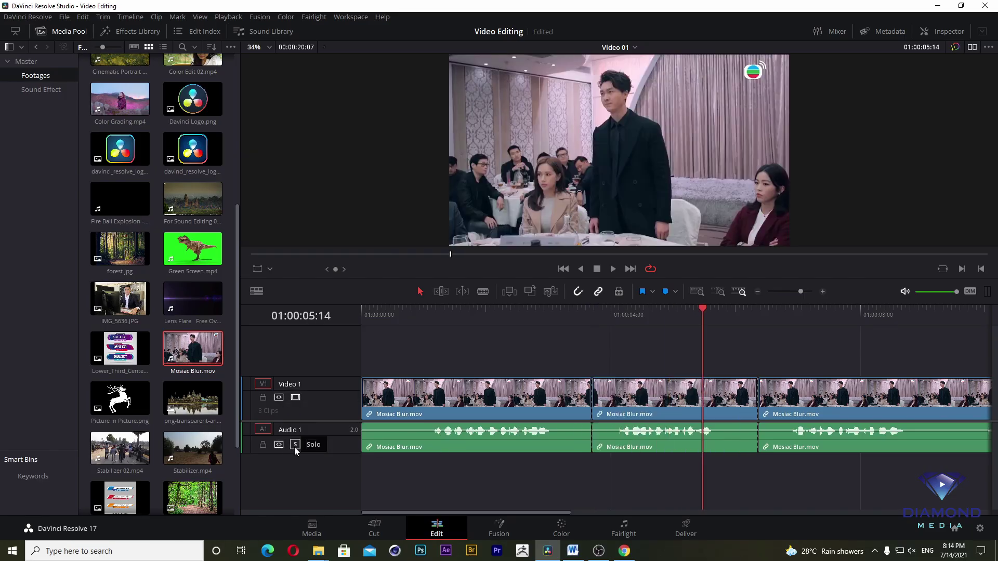
With both Auto Track Selectors on, try ripple-deleting the middle segment twice, undoing the deletion each time
{"action": "left_click", "coordinate": [732, 413]}
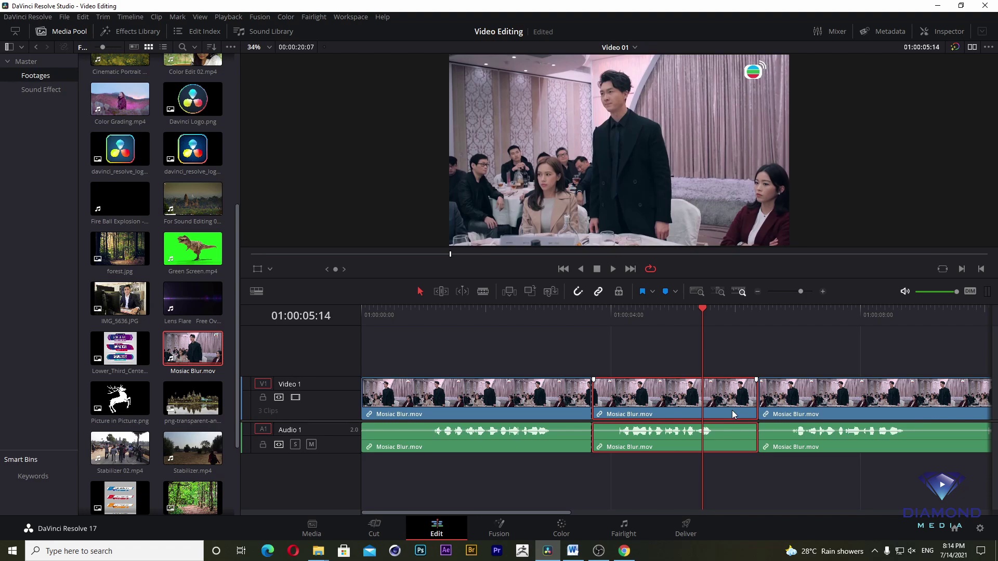
{"action": "key", "text": "Delete"}
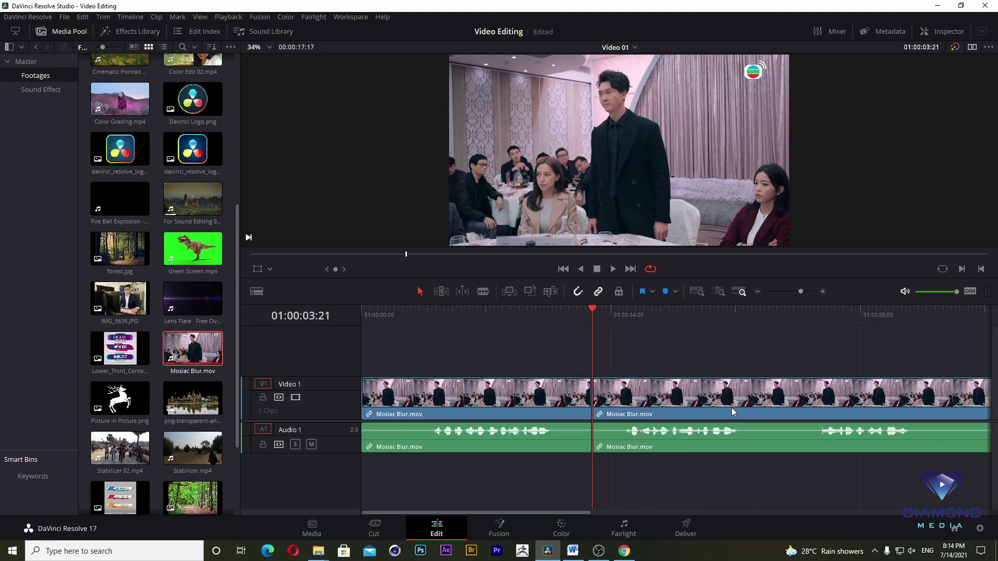
{"action": "key", "text": "ctrl+z"}
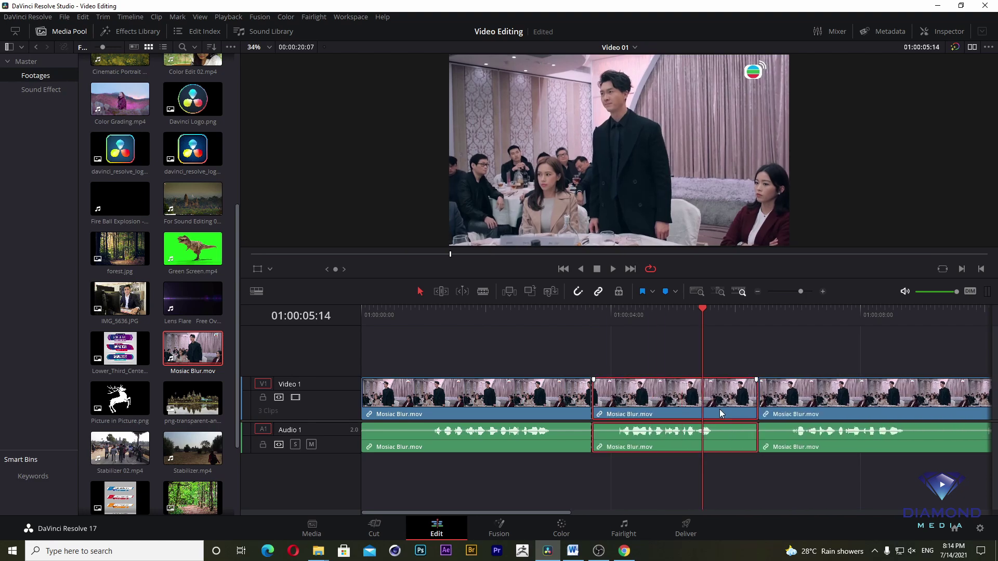
{"action": "key", "text": "Delete"}
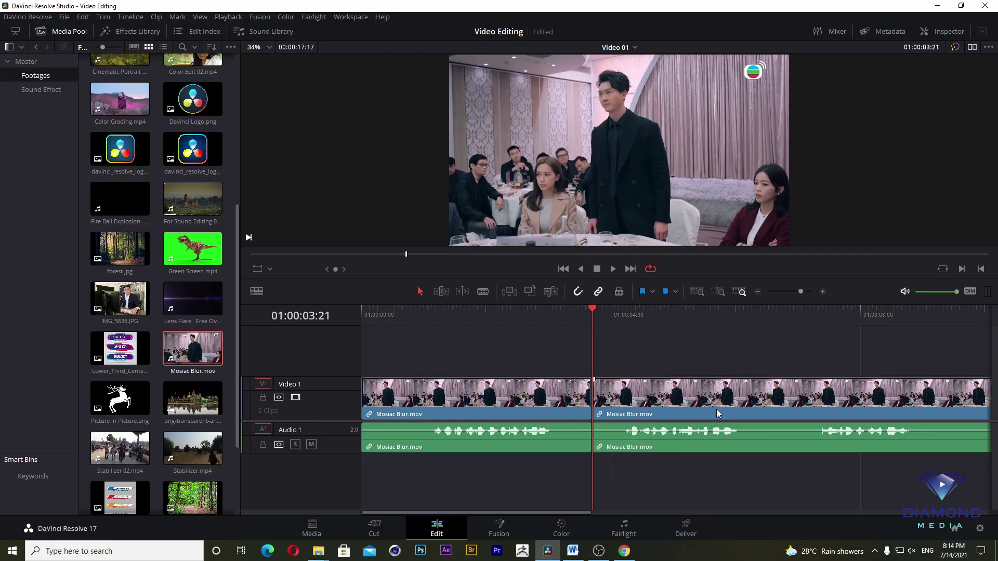
{"action": "key", "text": "ctrl+z"}
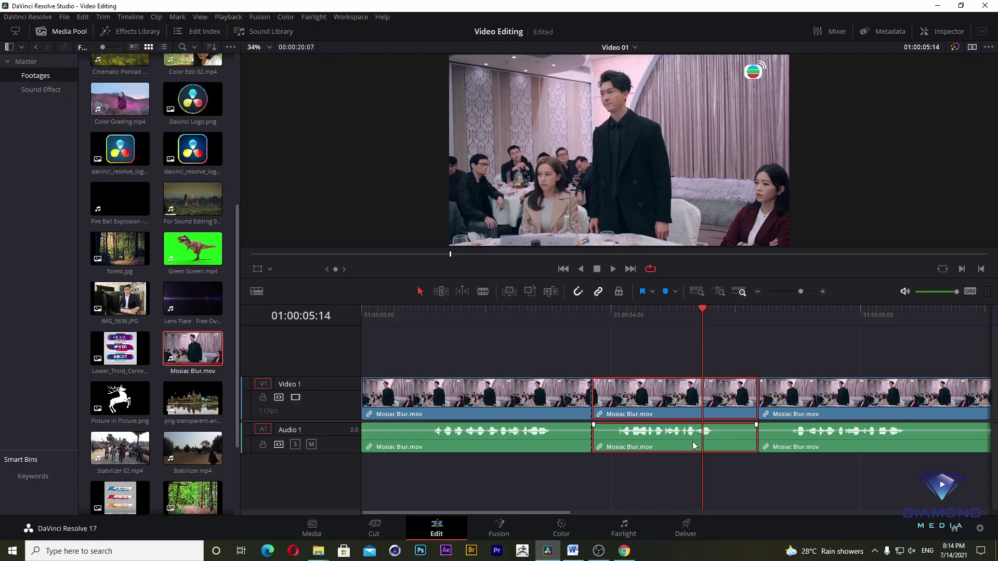
Turn off the Auto Track Selectors of Audio 1 and Video 1, try a ripple delete of the middle segment, and undo it
{"action": "left_click", "coordinate": [279, 445]}
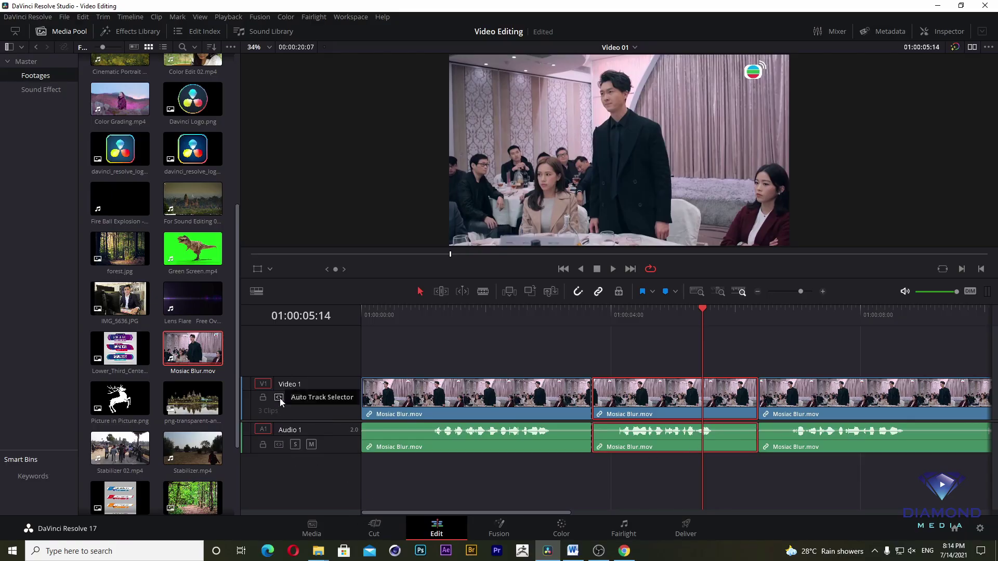
{"action": "left_click", "coordinate": [279, 397]}
{"action": "key", "text": "Delete"}
{"action": "key", "text": "j"}
{"action": "key", "text": "k"}
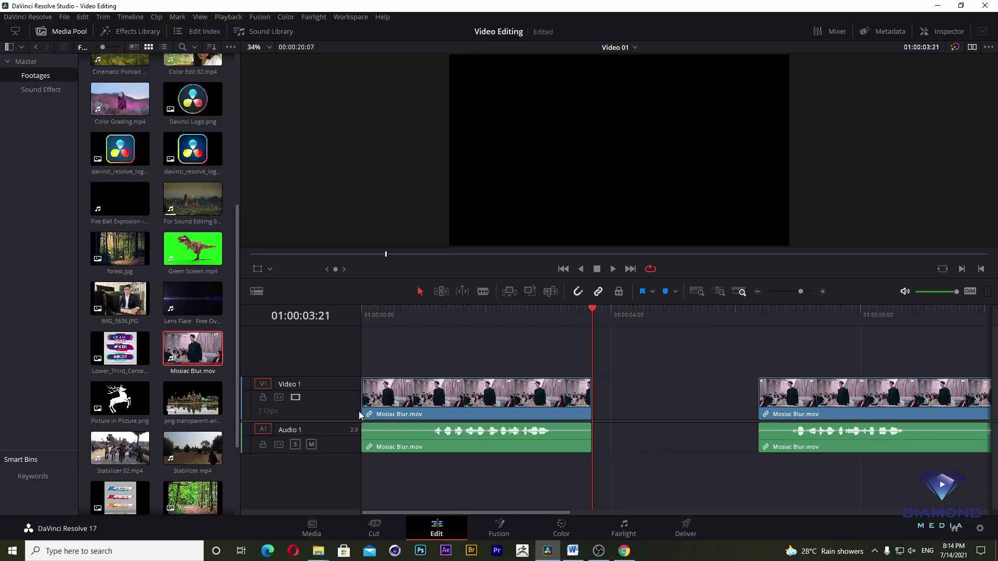
{"action": "key", "text": "ctrl+z"}
{"action": "key", "text": "l"}
{"action": "key", "text": "k"}
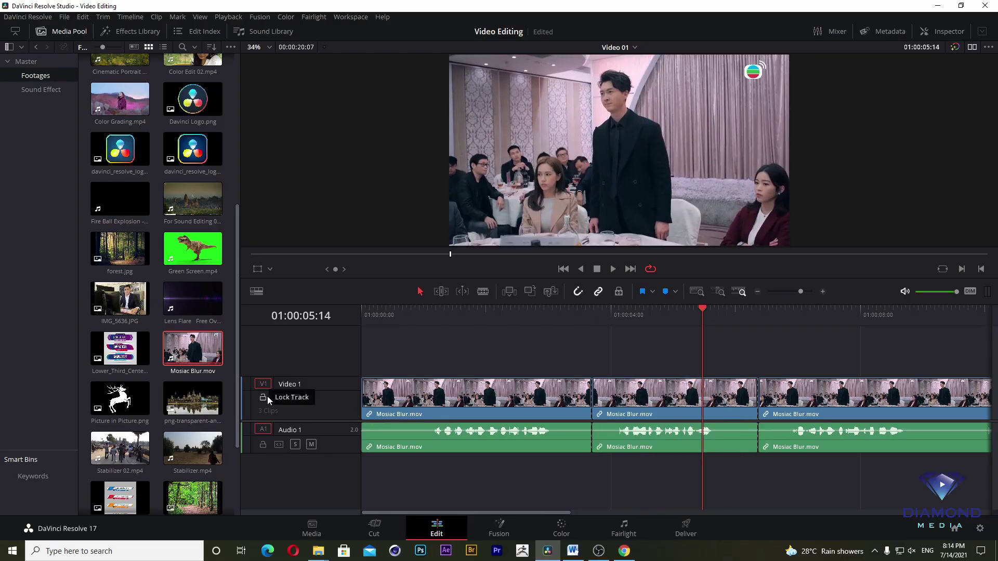
Turn both Auto Track Selectors back on, delete the middle segment leaving a gap, and move the last segment over the gap
{"action": "left_click", "coordinate": [279, 397]}
{"action": "left_click", "coordinate": [279, 444]}
{"action": "left_click", "coordinate": [645, 390]}
{"action": "key", "text": "Delete"}
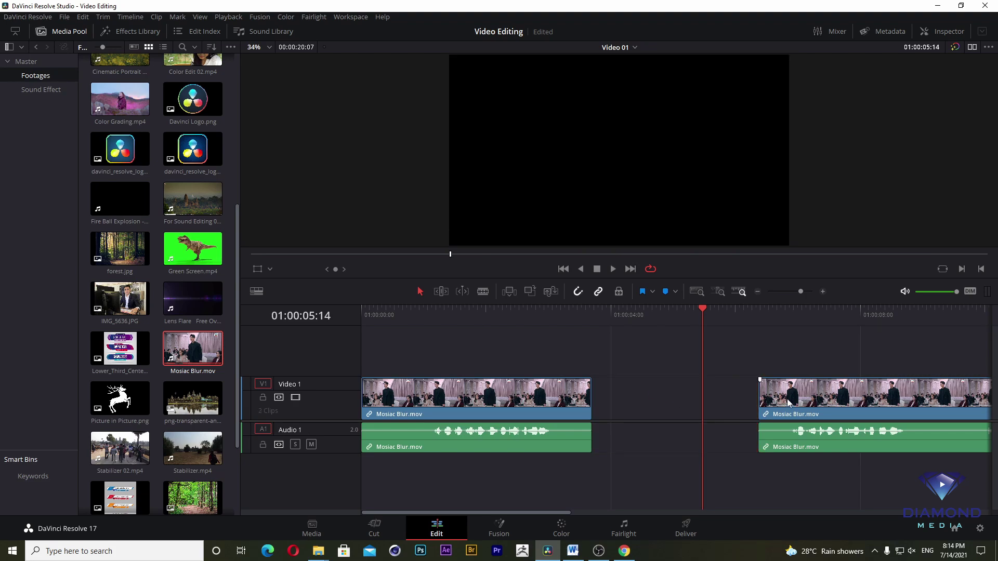
{"action": "left_click_drag", "start_coordinate": [791, 404], "coordinate": [678, 407]}
Undo the segment move, the deletion and both earlier cuts, restoring Mosiac Blur.mov as one clip on the timeline
{"action": "key", "text": "ctrl+z"}
{"action": "key", "text": "ctrl+z"}
{"action": "key", "text": "ctrl+z"}
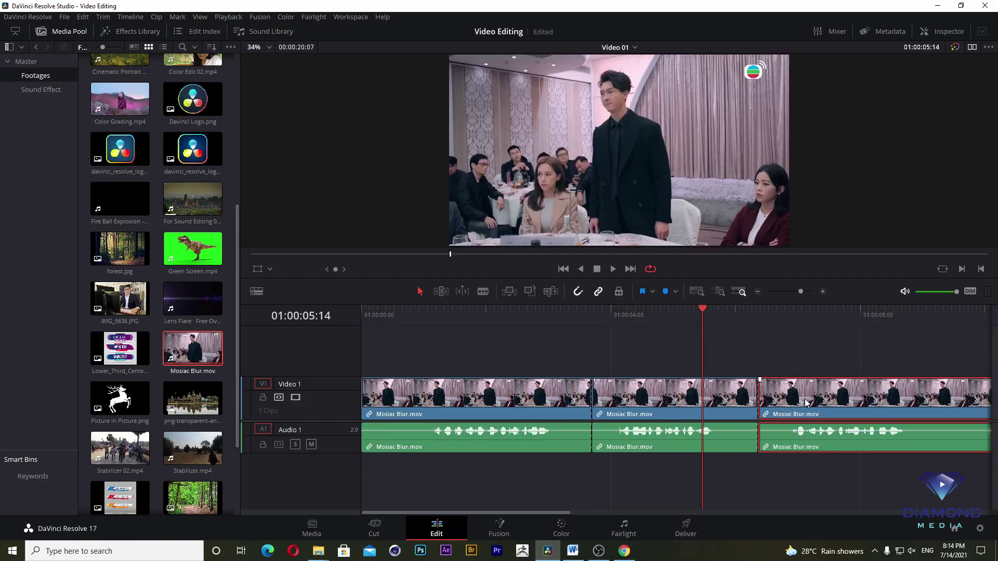
{"action": "key", "text": "ctrl+z"}
{"action": "key", "text": "ctrl+z"}
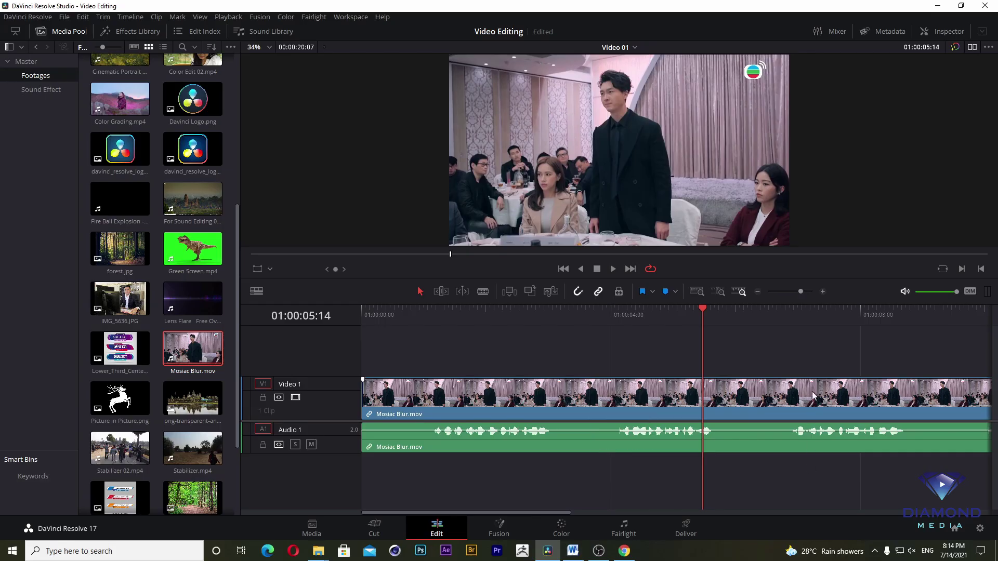
Place the playhead at 01:00:04:29, select the Mosiac Blur.mov clip, and split it there
{"action": "left_click_drag", "start_coordinate": [712, 317], "coordinate": [671, 318]}
{"action": "left_click", "coordinate": [669, 413]}
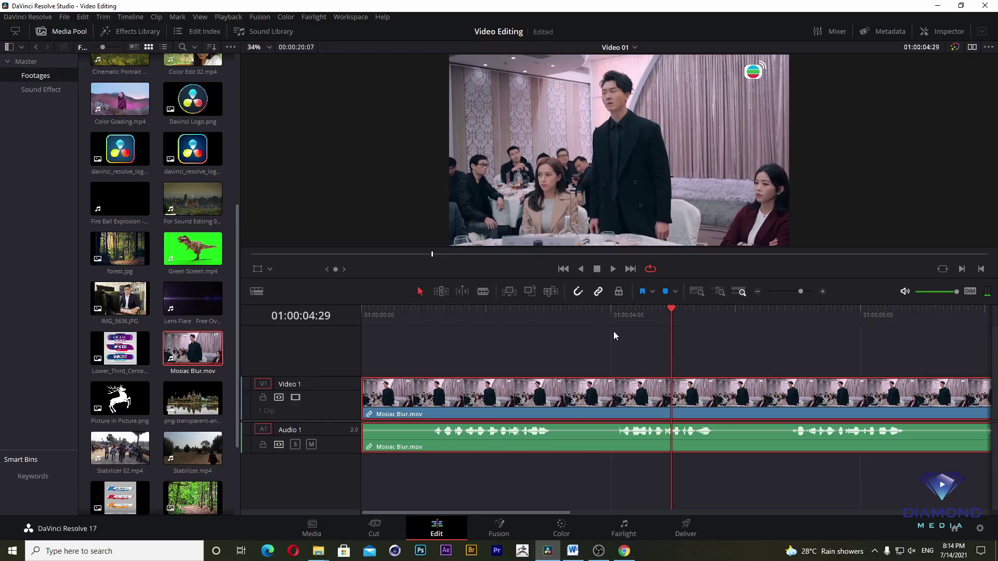
{"action": "key", "text": "ctrl+b"}
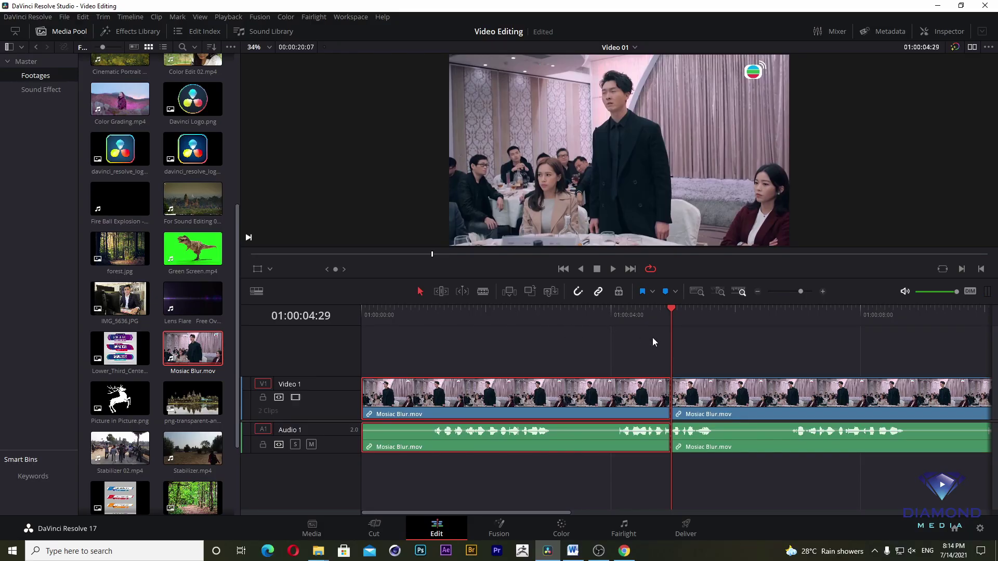
Scrub through the two segments, return the playhead to 01:00:00:00, and preview the playback across the cut
{"action": "left_click_drag", "start_coordinate": [689, 320], "coordinate": [759, 316]}
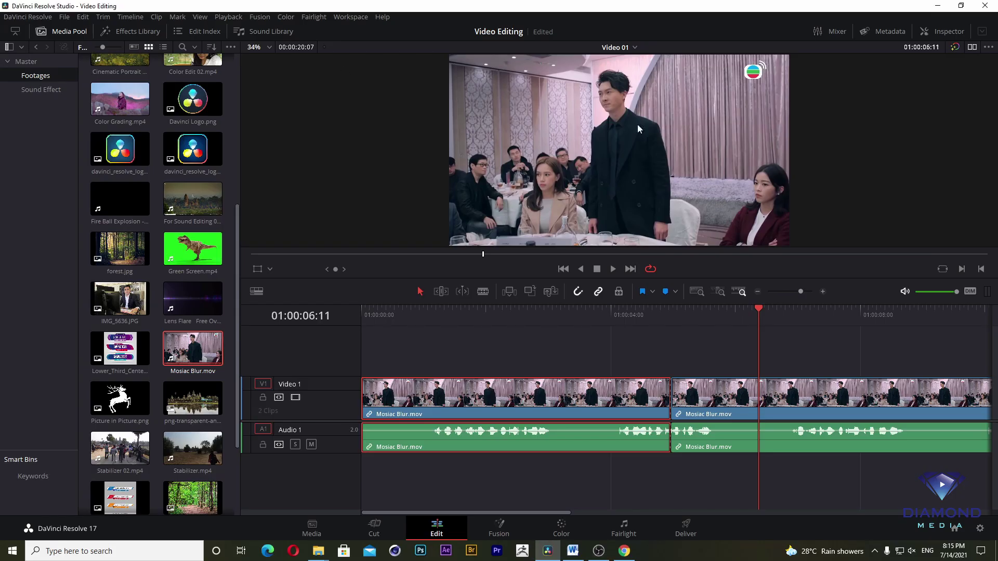
{"action": "left_click", "coordinate": [623, 314]}
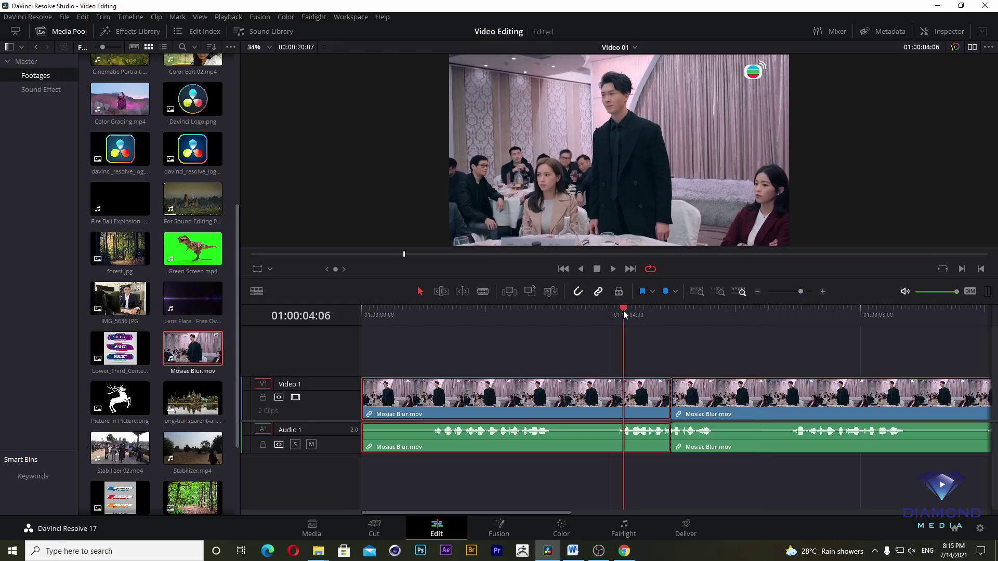
{"action": "left_click", "coordinate": [359, 312]}
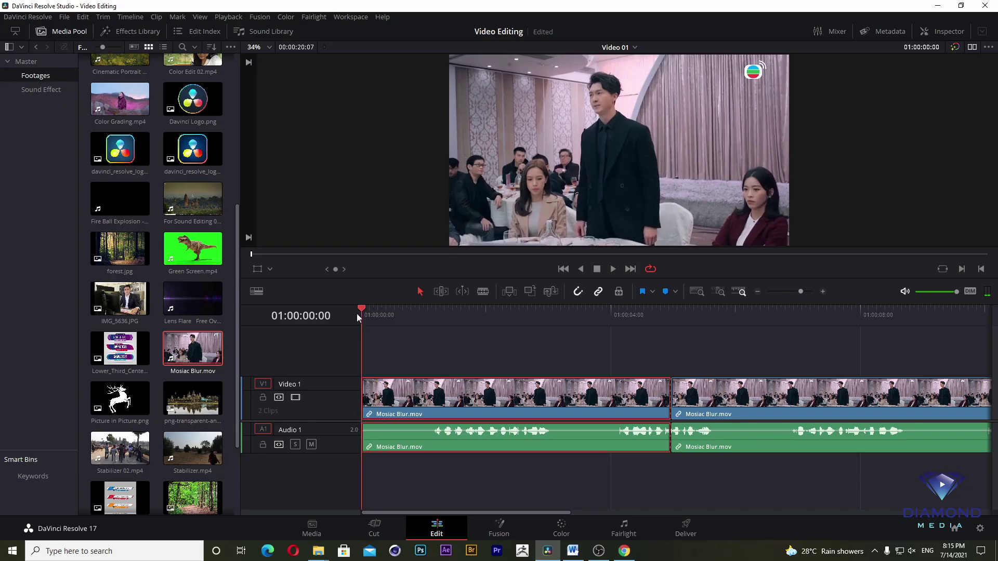
{"action": "mouse_move", "coordinate": [354, 314]}
{"action": "left_mouse_down"}
{"action": "mouse_move", "coordinate": [645, 320]}
{"action": "mouse_move", "coordinate": [378, 336]}
{"action": "mouse_move", "coordinate": [361, 327]}
{"action": "left_mouse_up"}
{"action": "left_click", "coordinate": [612, 269]}
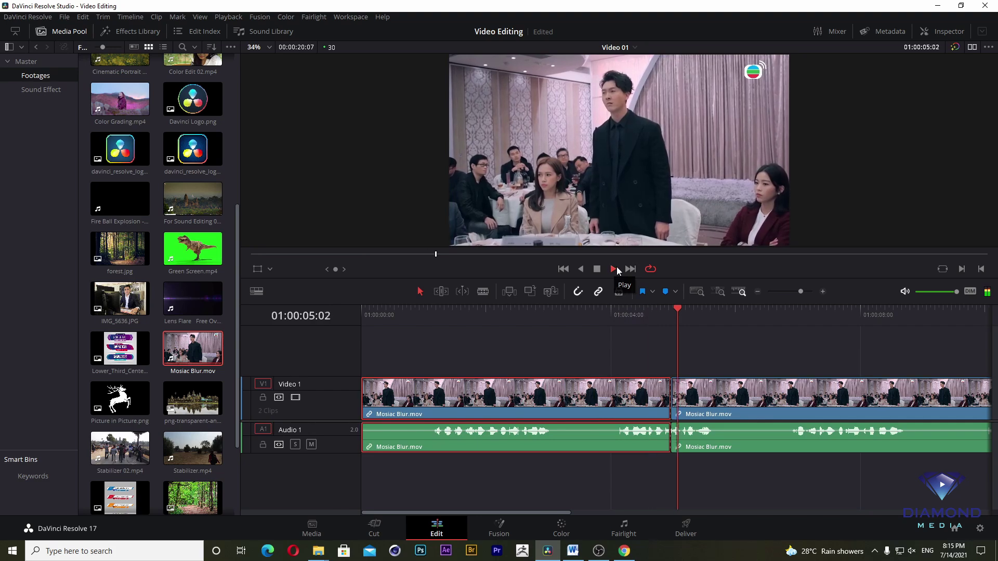
{"action": "left_click", "coordinate": [614, 269]}
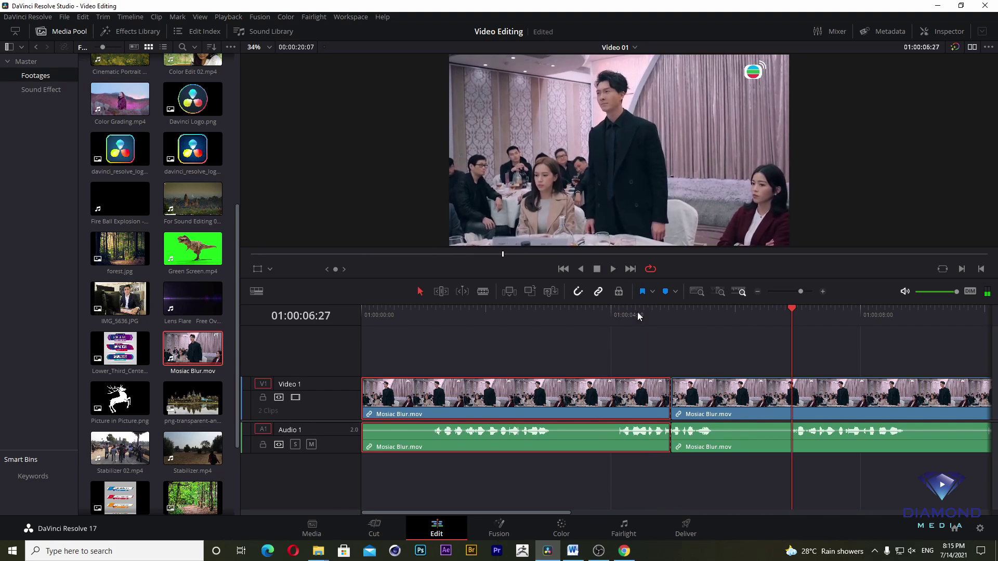
Undo the split, briefly play the clip in reverse, and reposition the playhead at 01:00:01:01
{"action": "key", "text": "ctrl+z"}
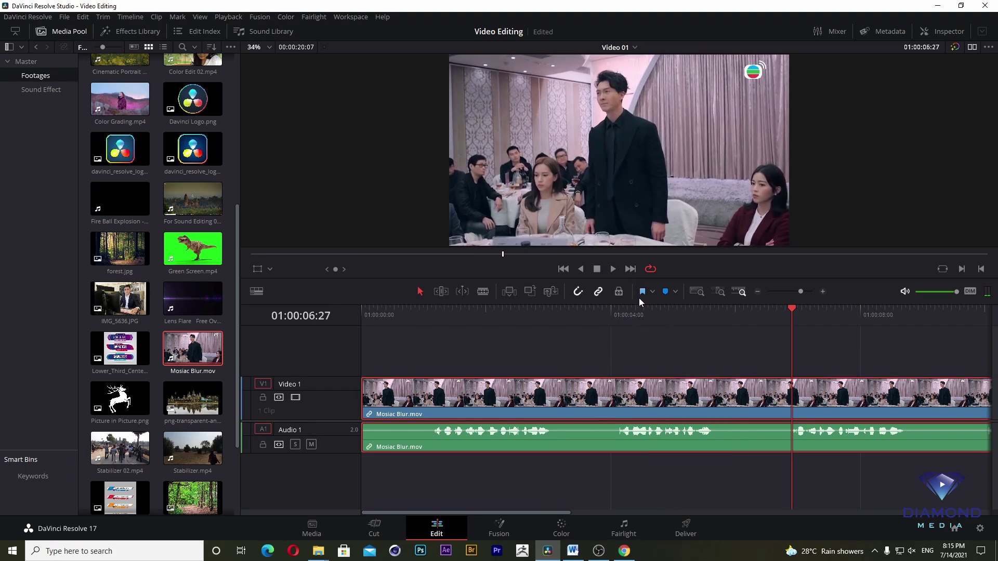
{"action": "left_click", "coordinate": [580, 269]}
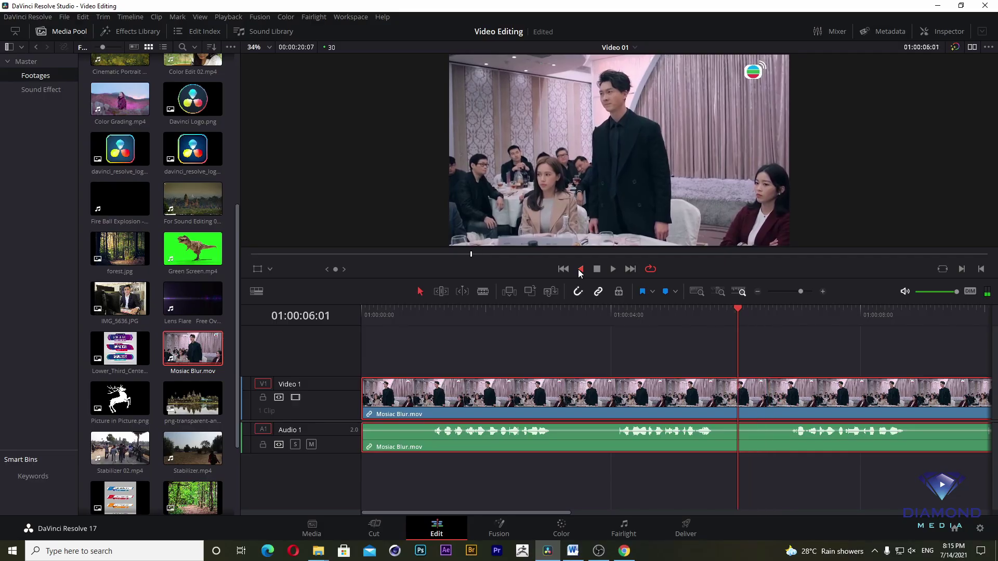
{"action": "left_click_drag", "start_coordinate": [647, 309], "coordinate": [358, 334]}
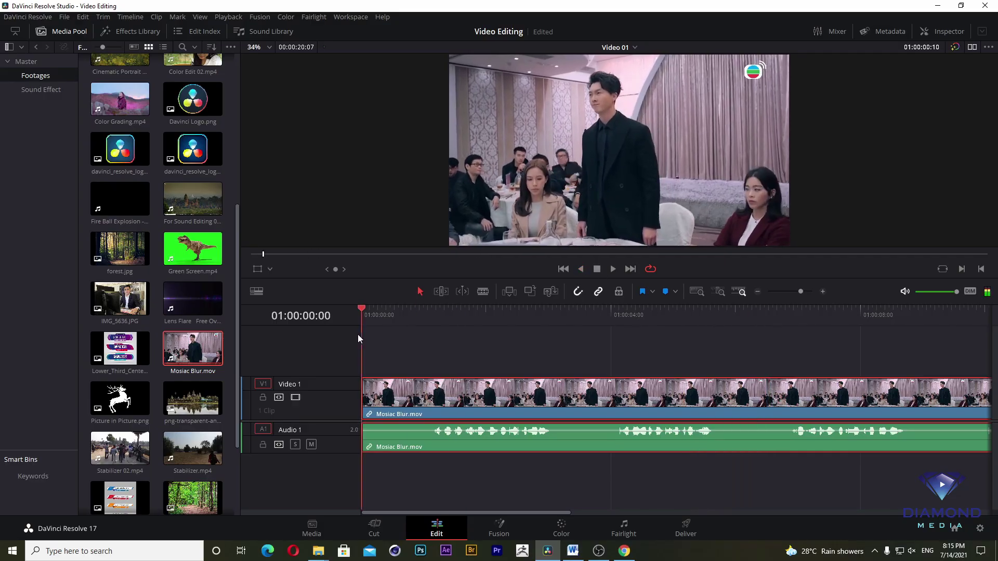
{"action": "left_click", "coordinate": [428, 312]}
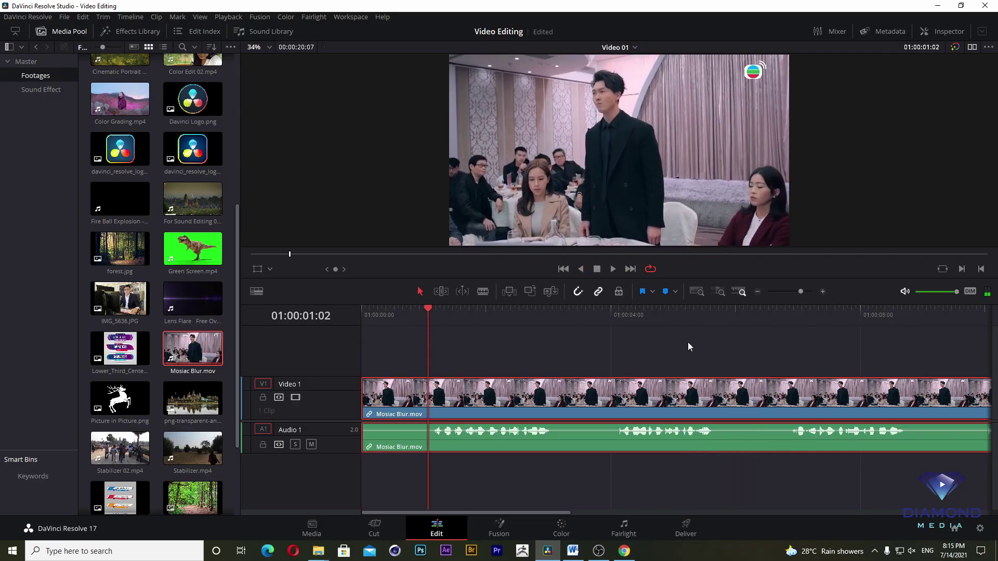
{"action": "left_click_drag", "start_coordinate": [461, 318], "coordinate": [426, 363]}
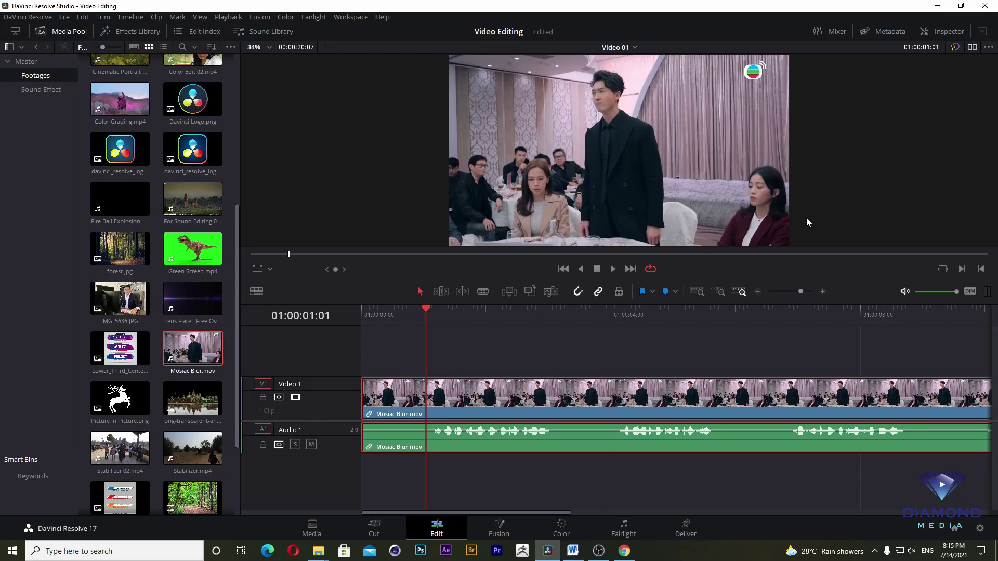
Show the metadata of the Mosiac Blur.mov clip
{"action": "left_click", "coordinate": [897, 33]}
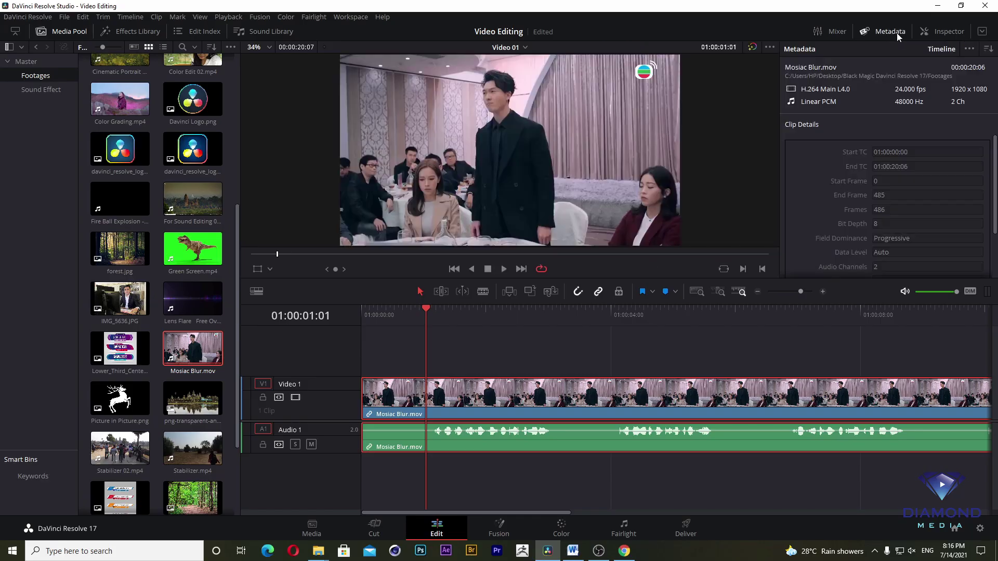